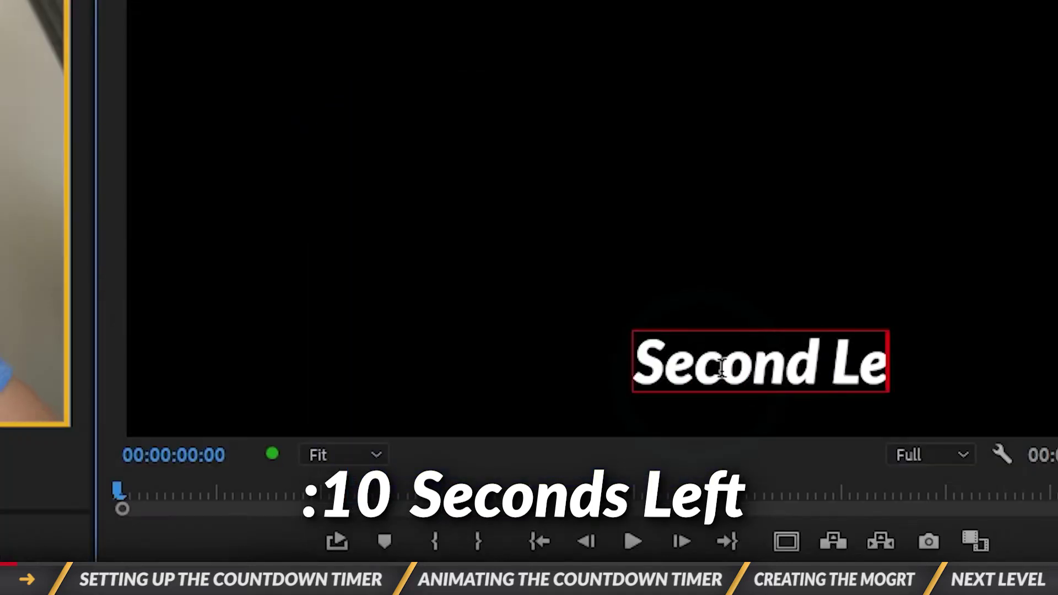
Step: Change the text to :60 then 59, extend the clip to about a minute, and play it back
type("ft")
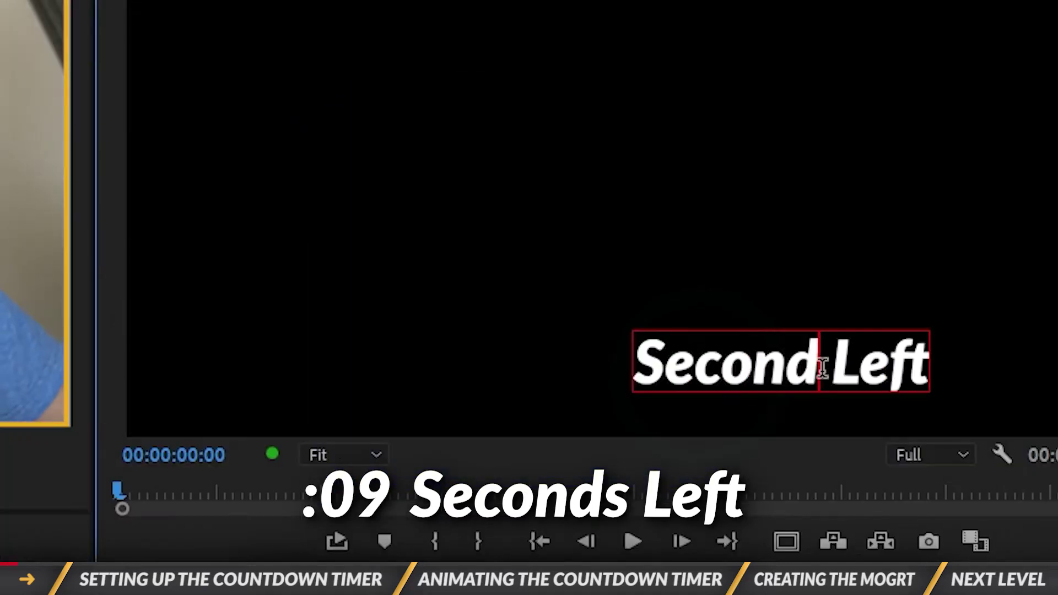
type("s")
key("Escape")
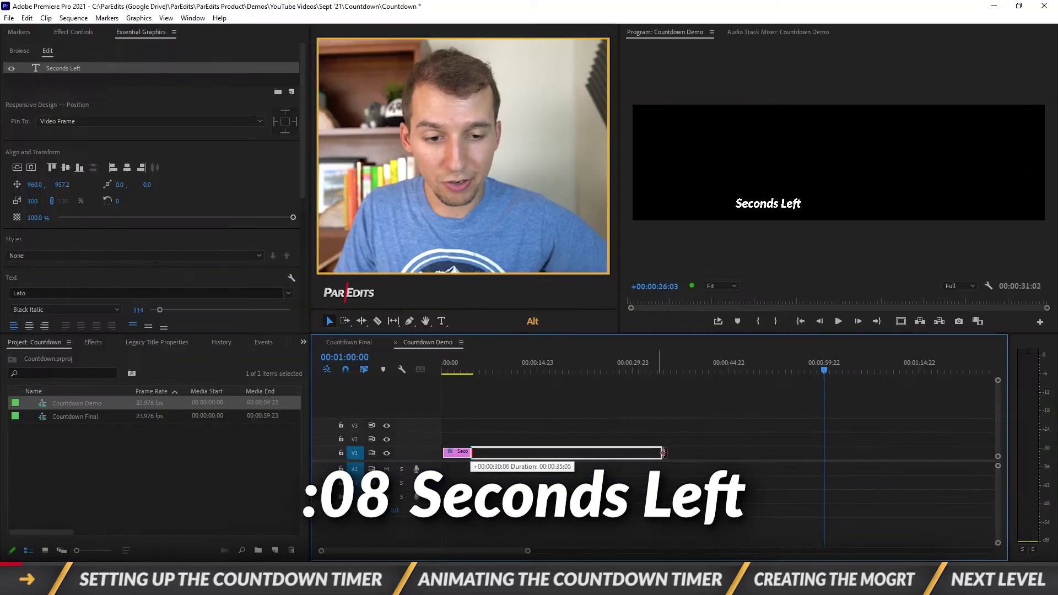
left_click_drag(662, 451, 825, 451)
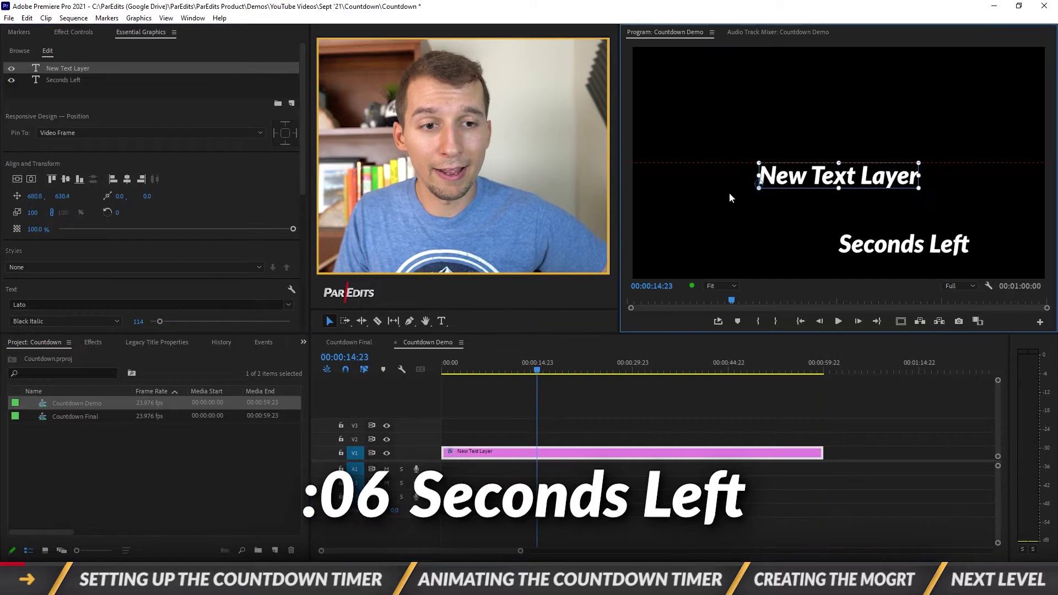
key("ctrl+a")
type(":60")
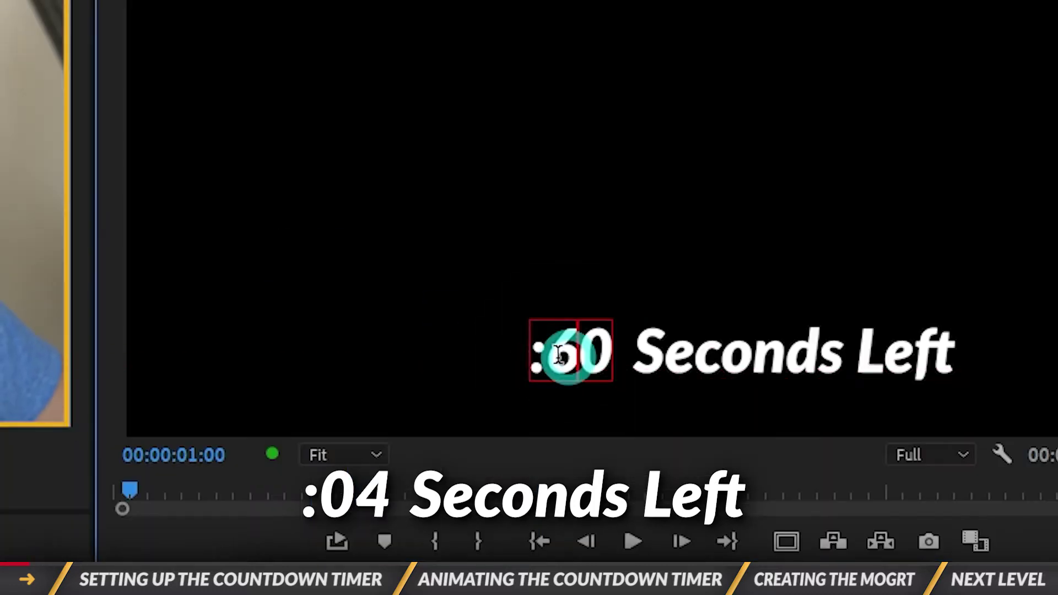
double_click(577, 353)
type("59")
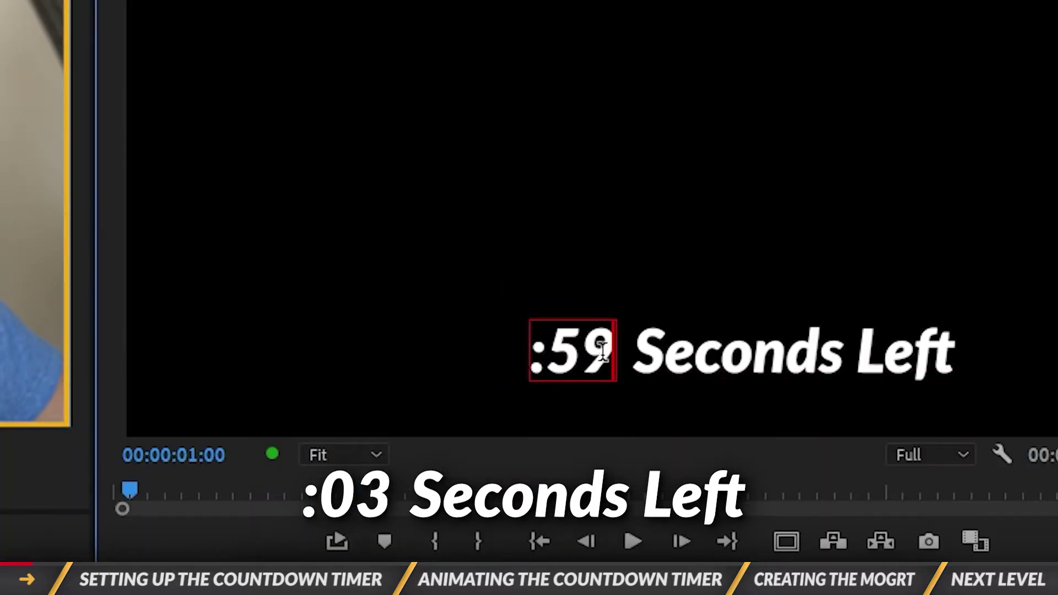
key("space")
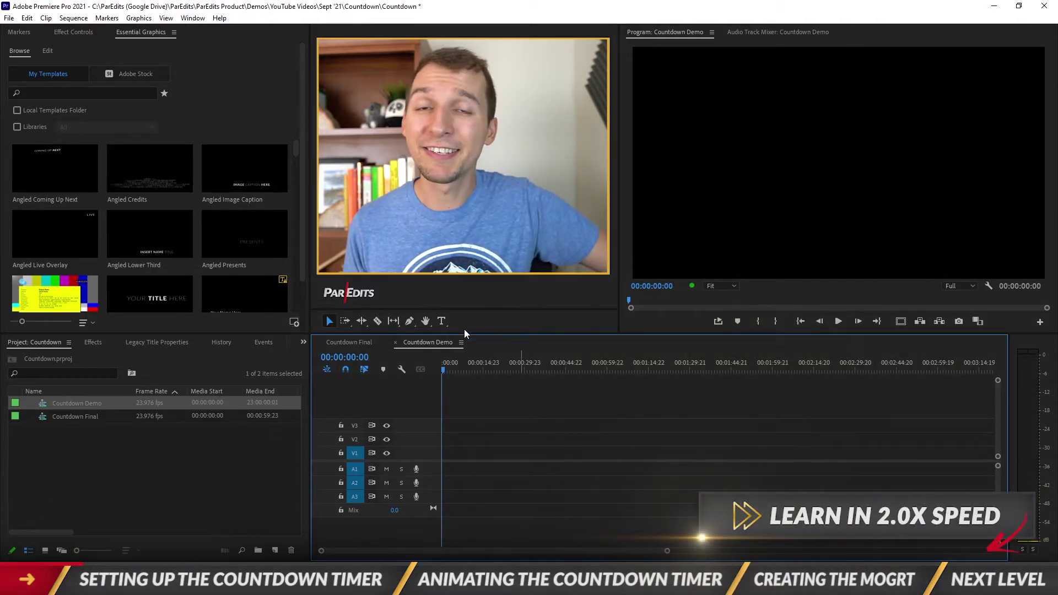
Step: Switch Essential Graphics to its Edit tab and bring up the New Layer choices
left_click(138, 31)
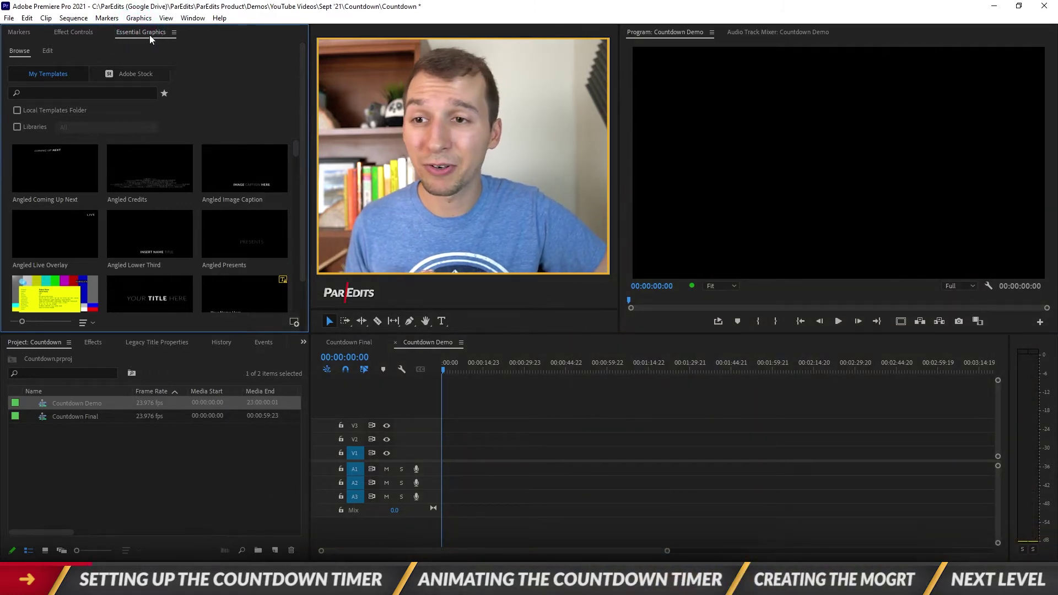
left_click(189, 19)
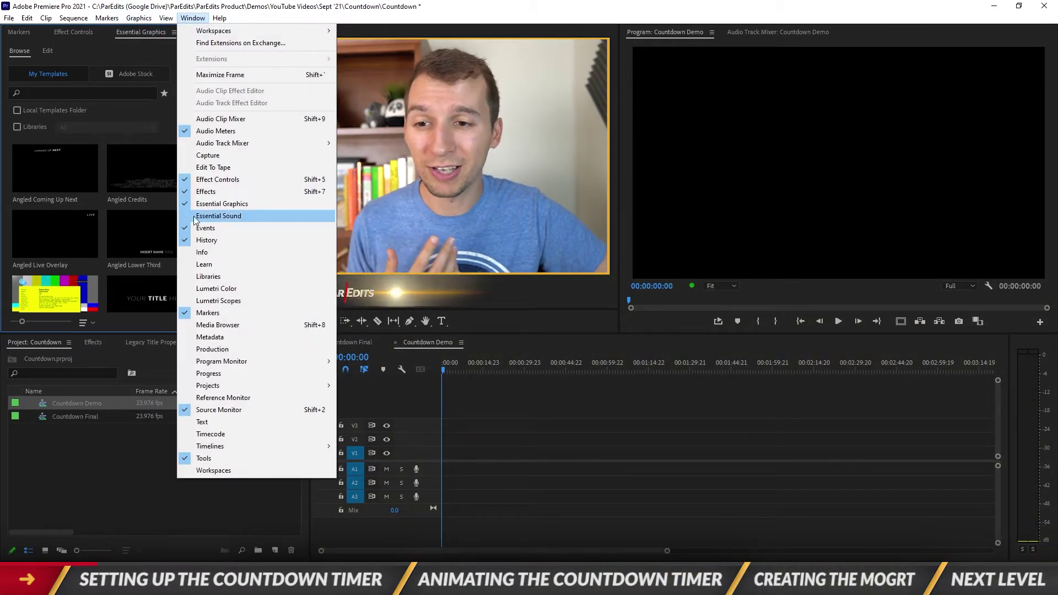
left_click(117, 237)
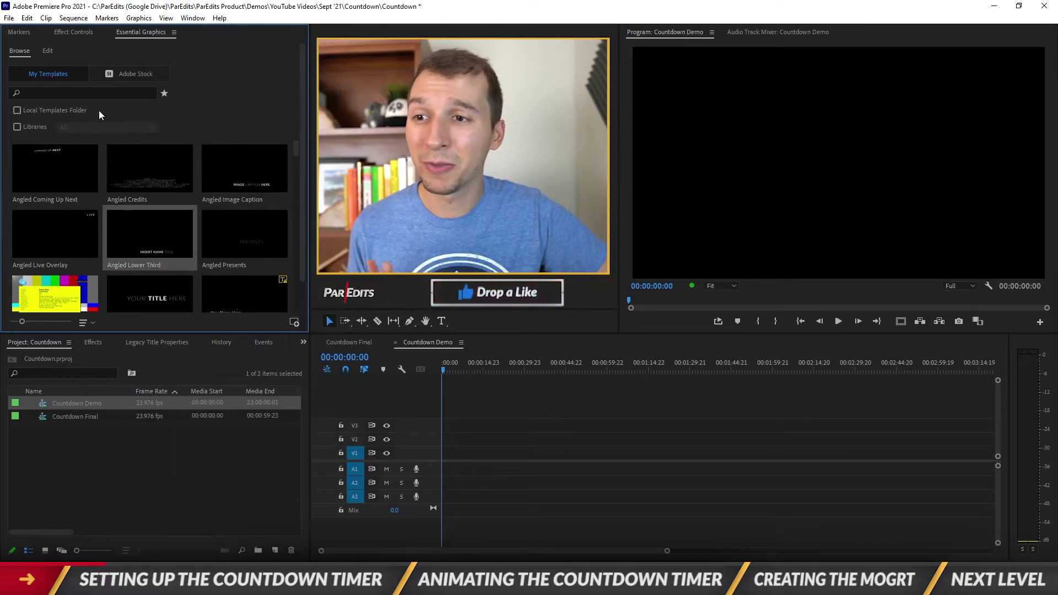
left_click(50, 51)
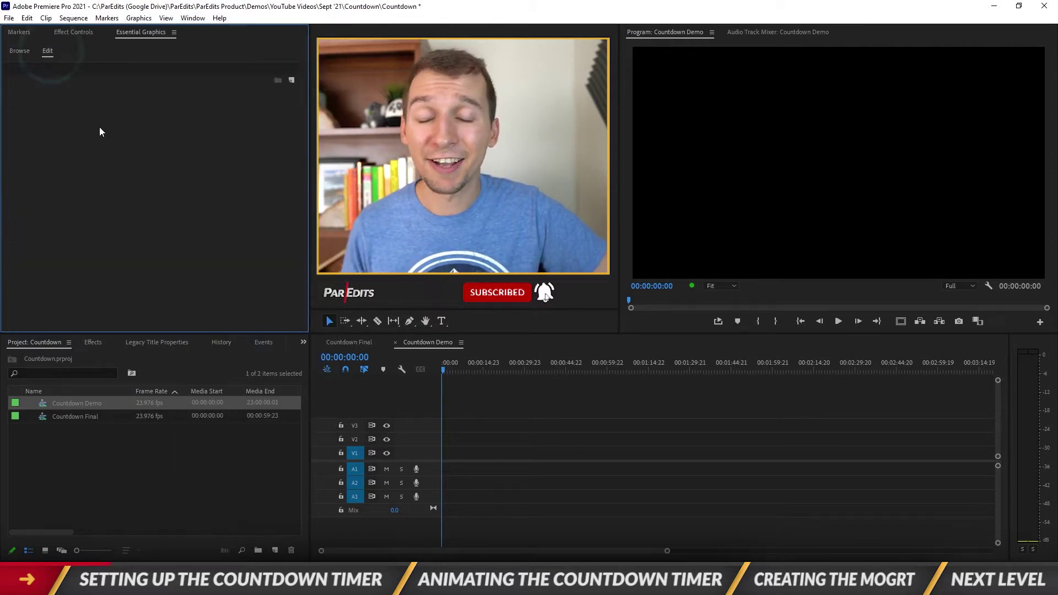
left_click(291, 81)
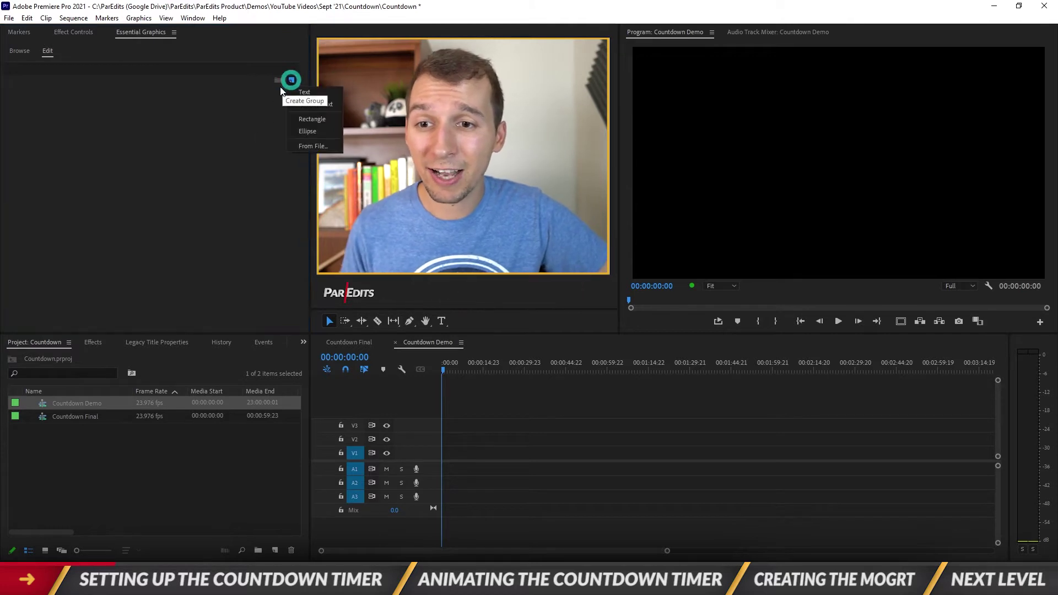
Step: Add a New Text Layer to the Countdown Demo sequence and drag it lower in the frame
left_click(292, 92)
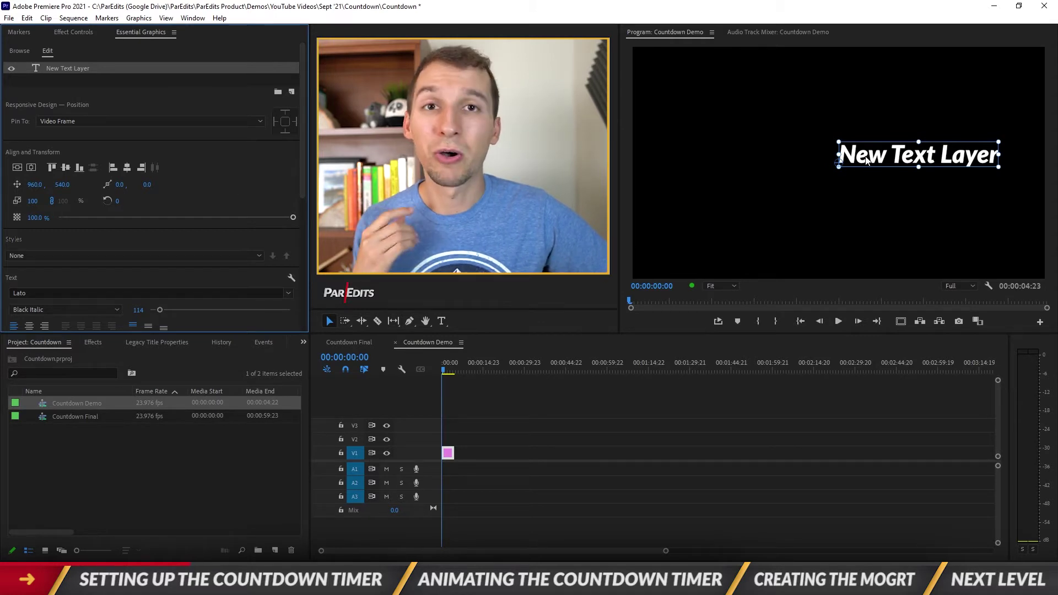
left_click_drag(866, 160, 870, 256)
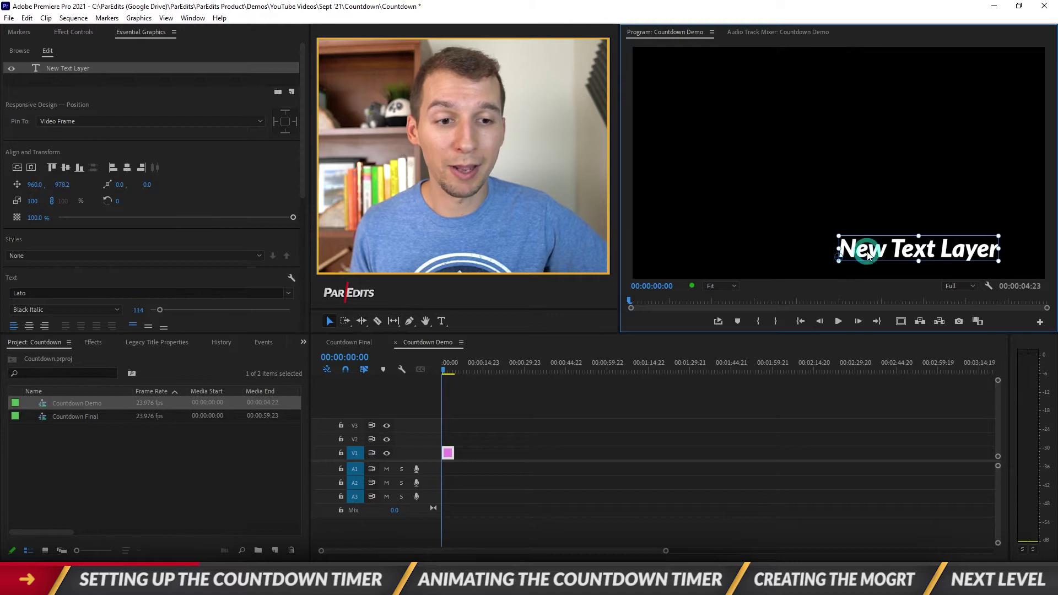
Step: Replace the layer text with 'Seconds Left', fixing the 'Second Lefts' typo
double_click(870, 255)
type("Sec")
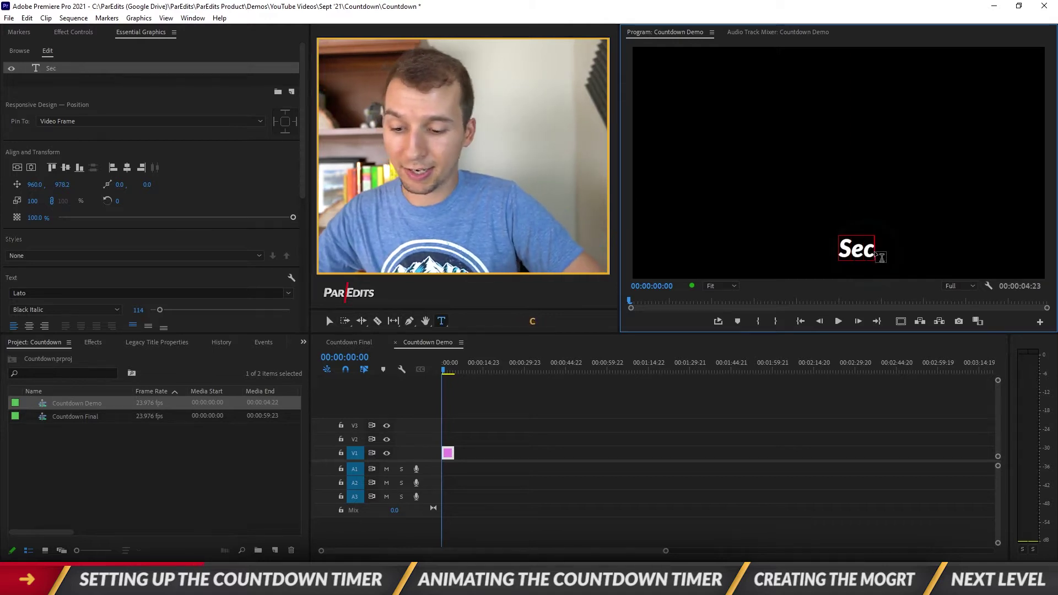
type("ond Lefts")
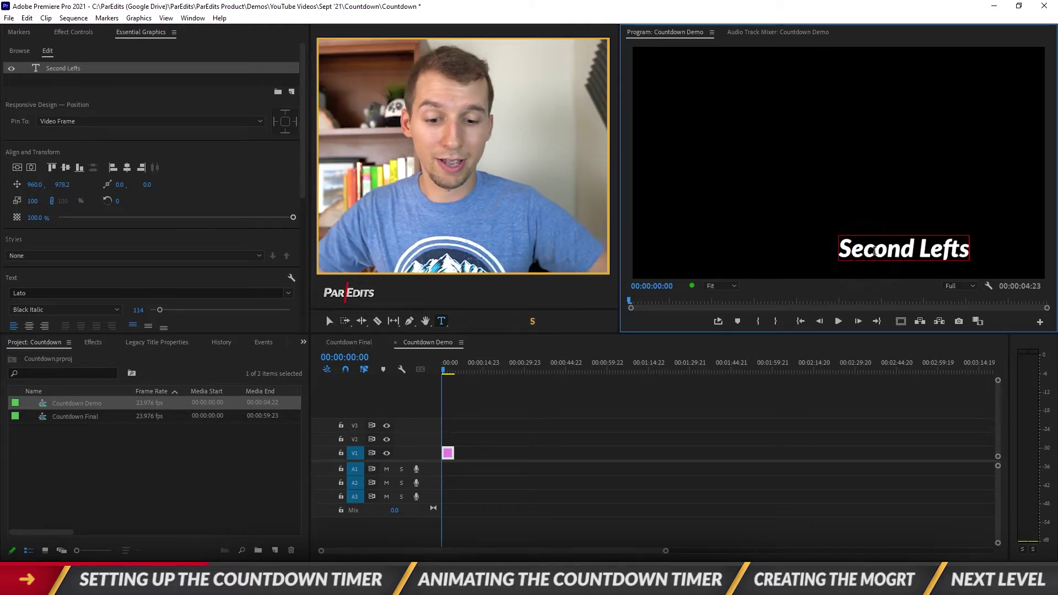
key("BackSpace")
left_click(915, 249)
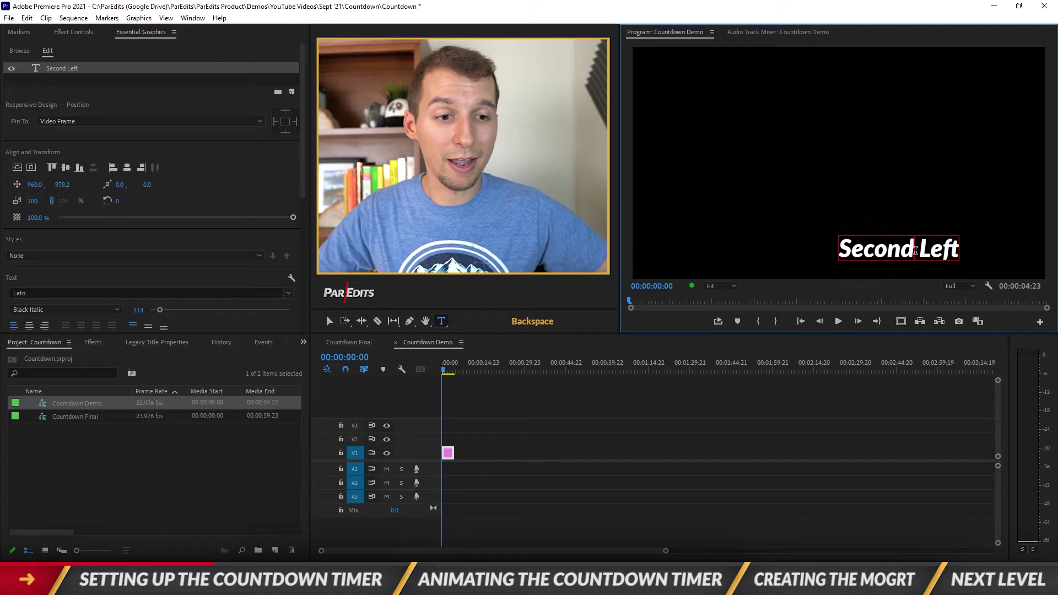
type("s")
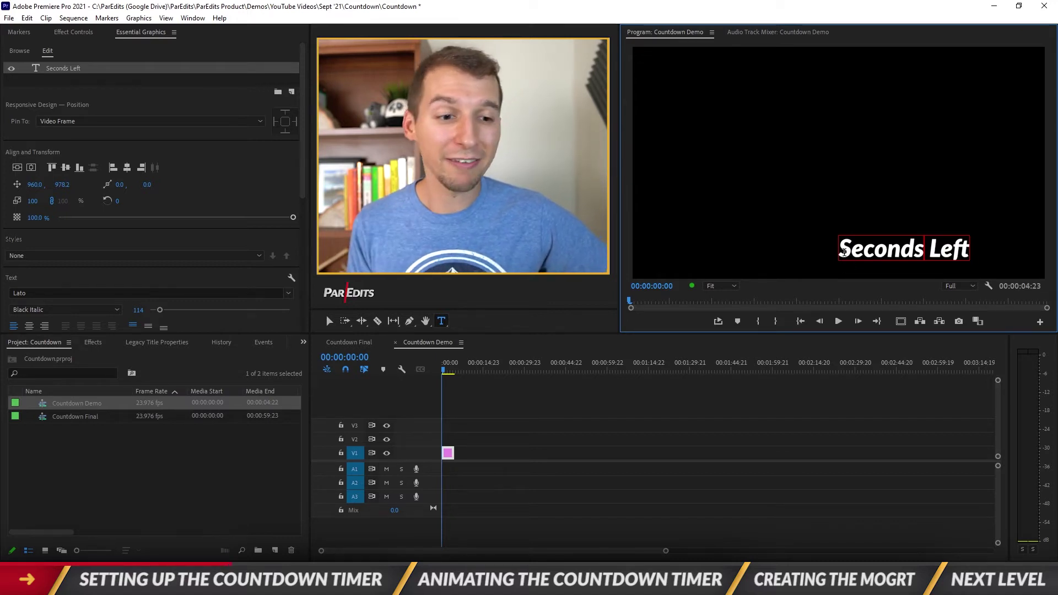
Step: Show the safe margins and nudge 'Seconds Left' up inside them
left_click(901, 322)
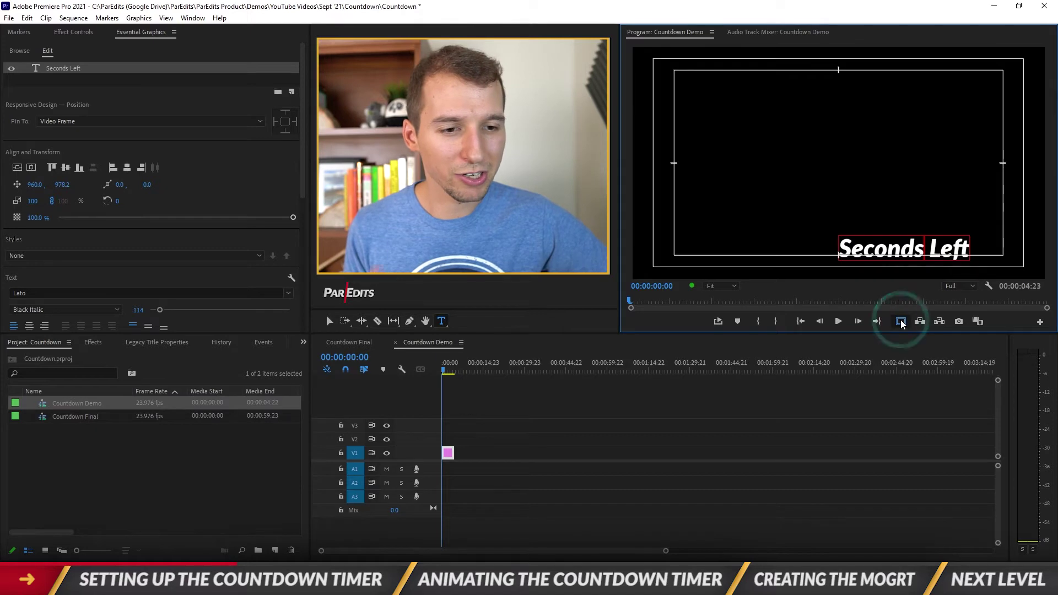
left_click(329, 322)
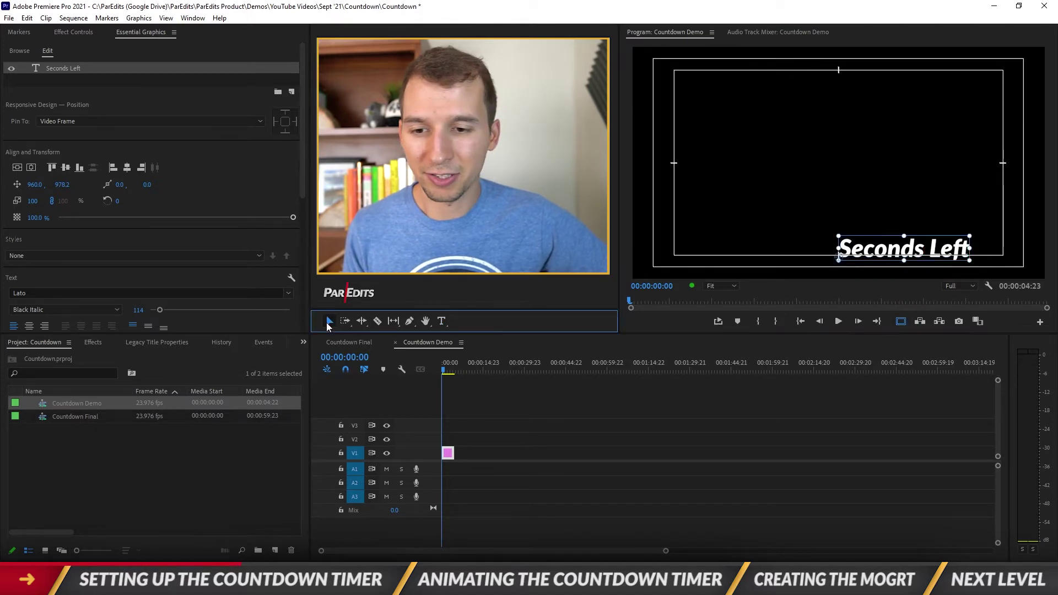
left_click_drag(867, 253, 867, 249)
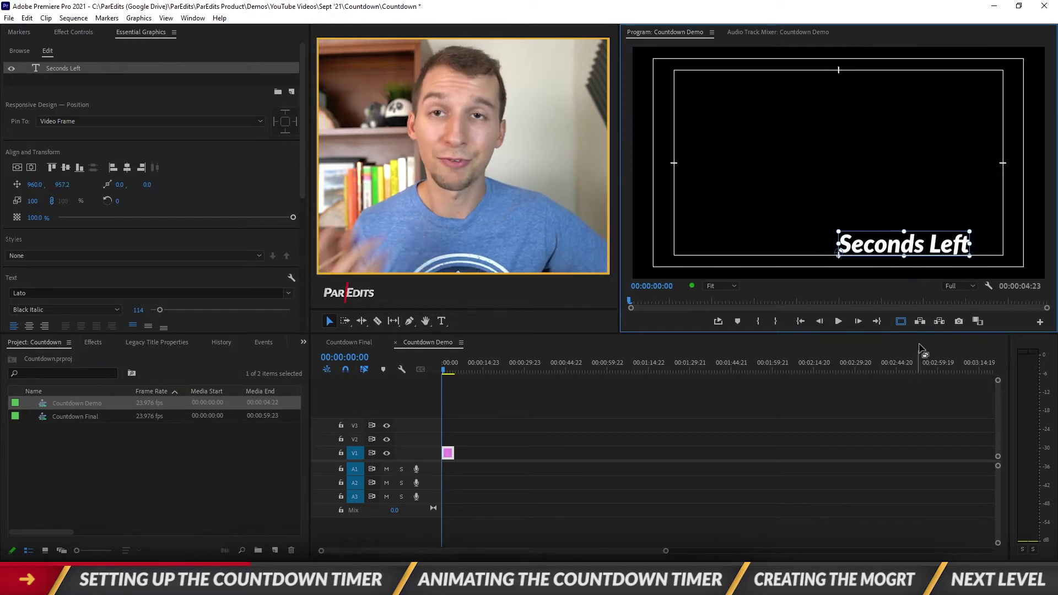
Step: Add the Safe Margins toggle to the Program Monitor buttons via the Button Editor
left_click(1041, 322)
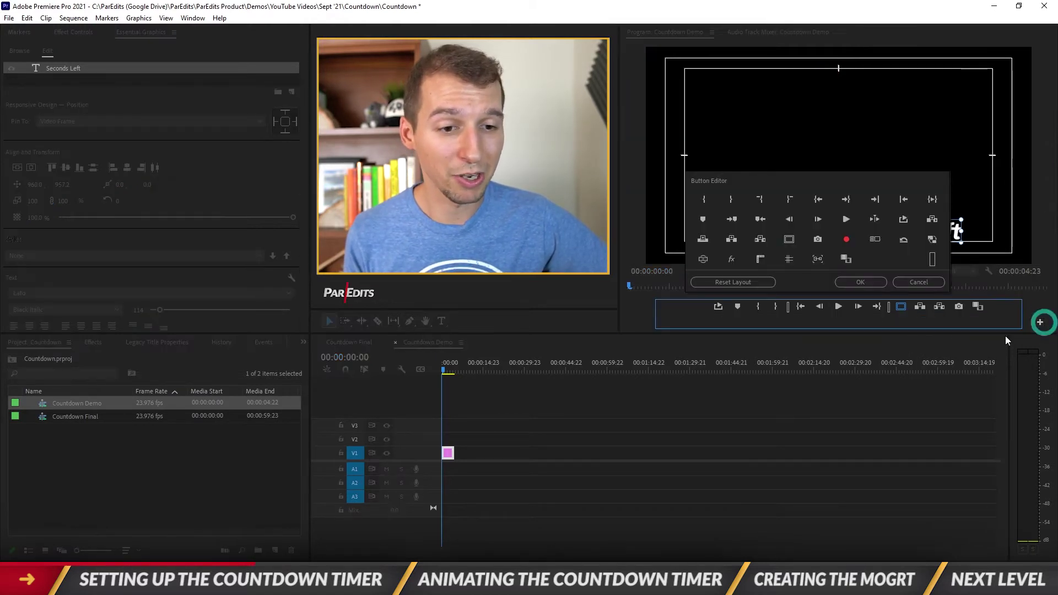
left_click_drag(792, 244, 912, 309)
left_click(872, 283)
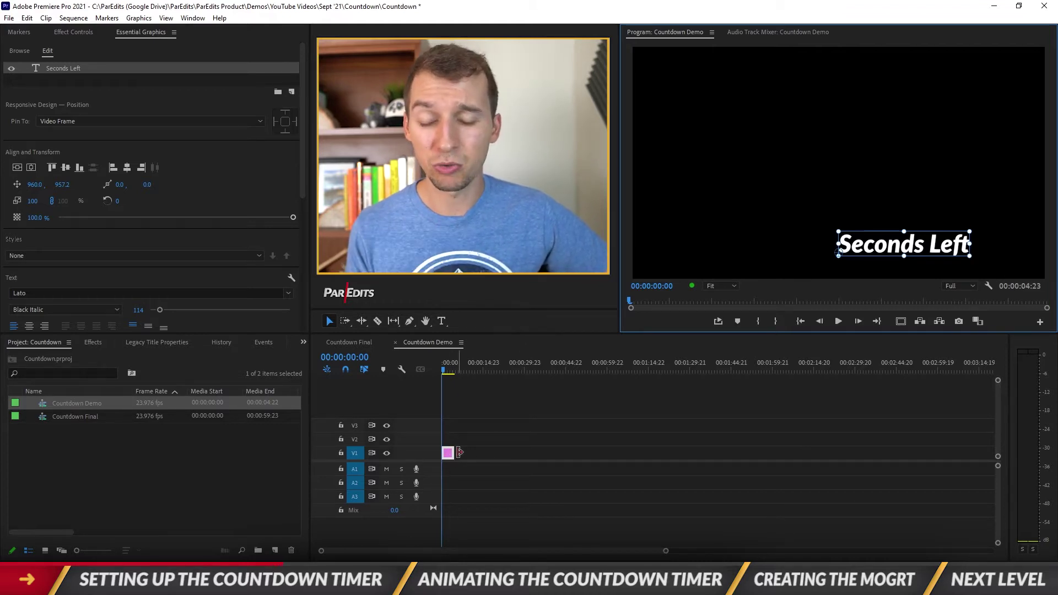
Step: Put the playhead at 00:01:00:00 and trim the Seconds Left clip's end exactly to it
left_click_drag(667, 553, 561, 546)
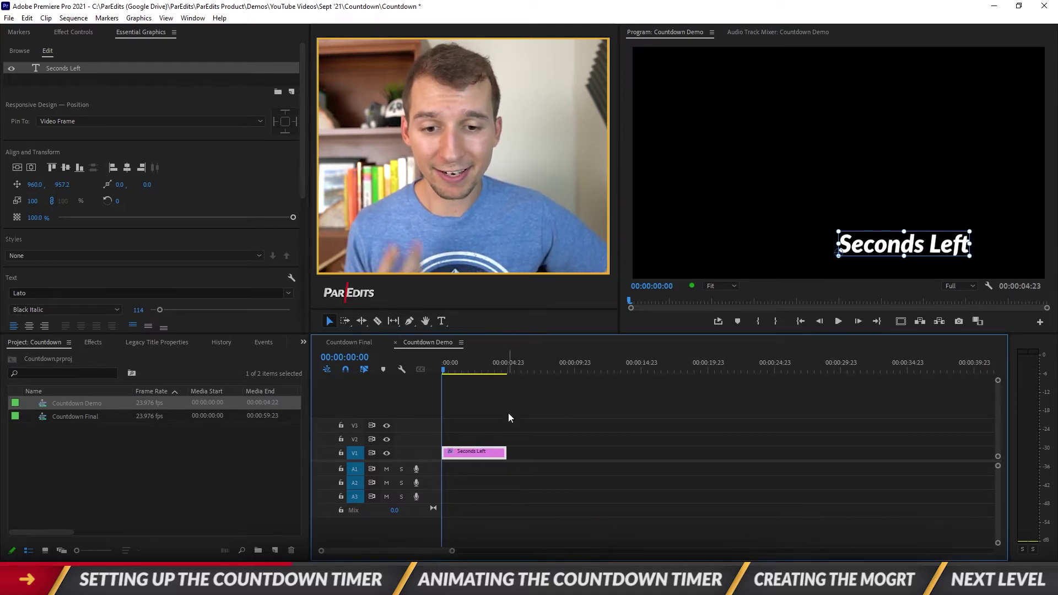
left_click(372, 359)
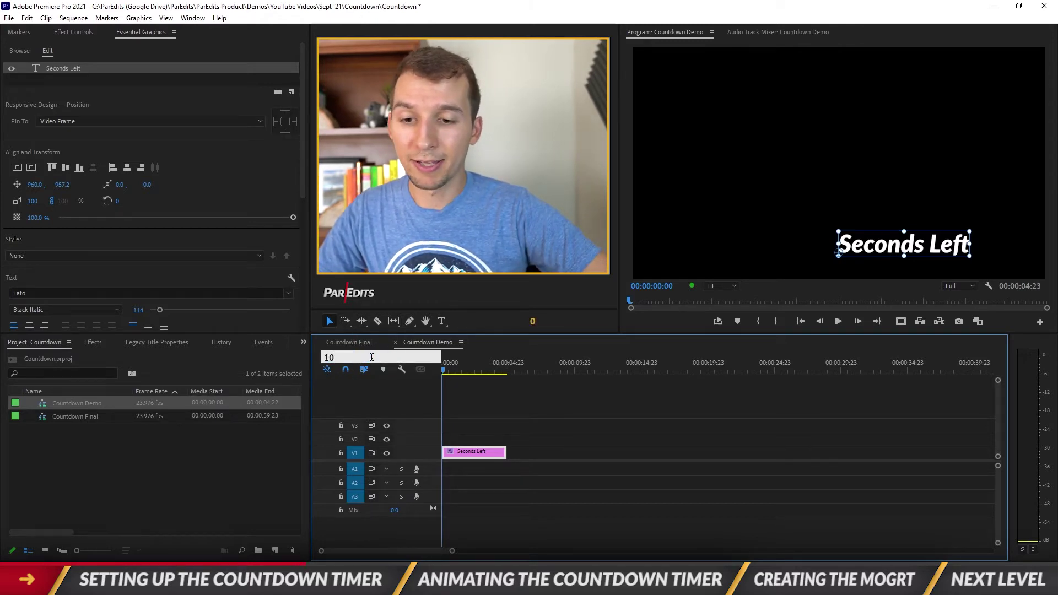
key("Return")
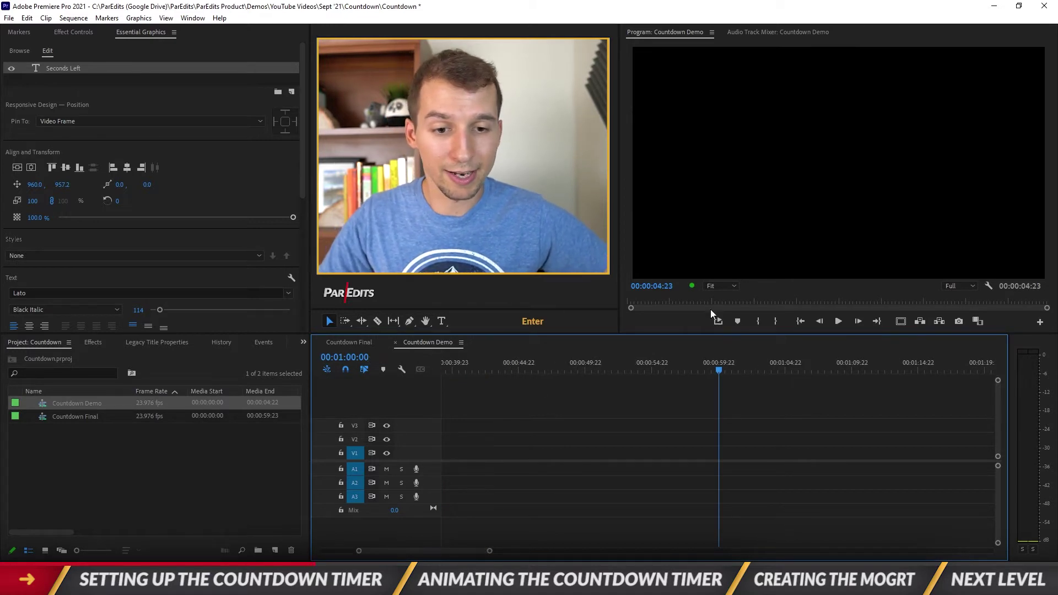
key("backslash")
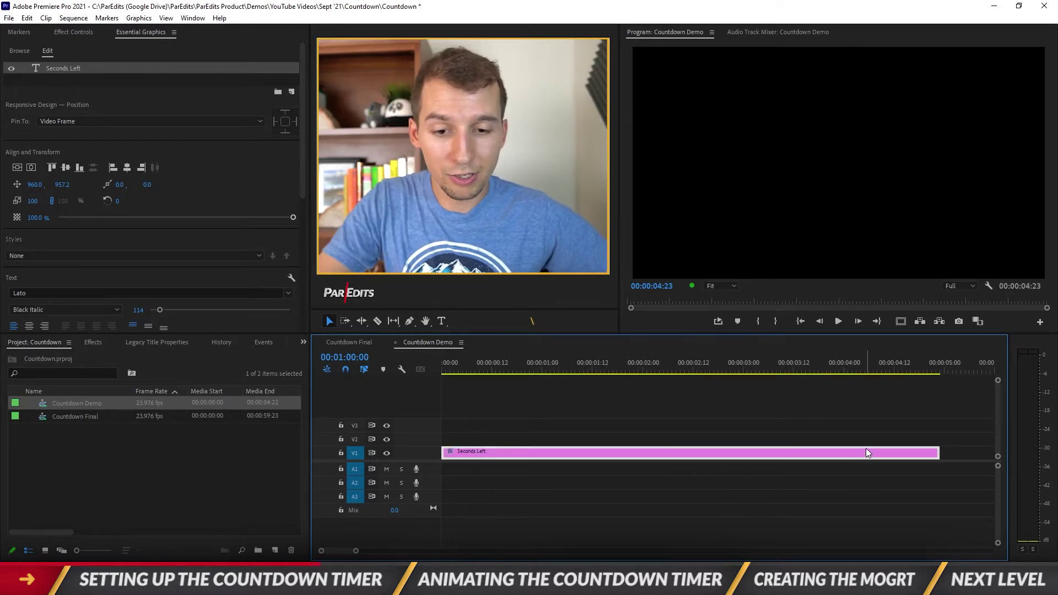
scroll(865, 448, "down", 5)
scroll(637, 473, "down", 3)
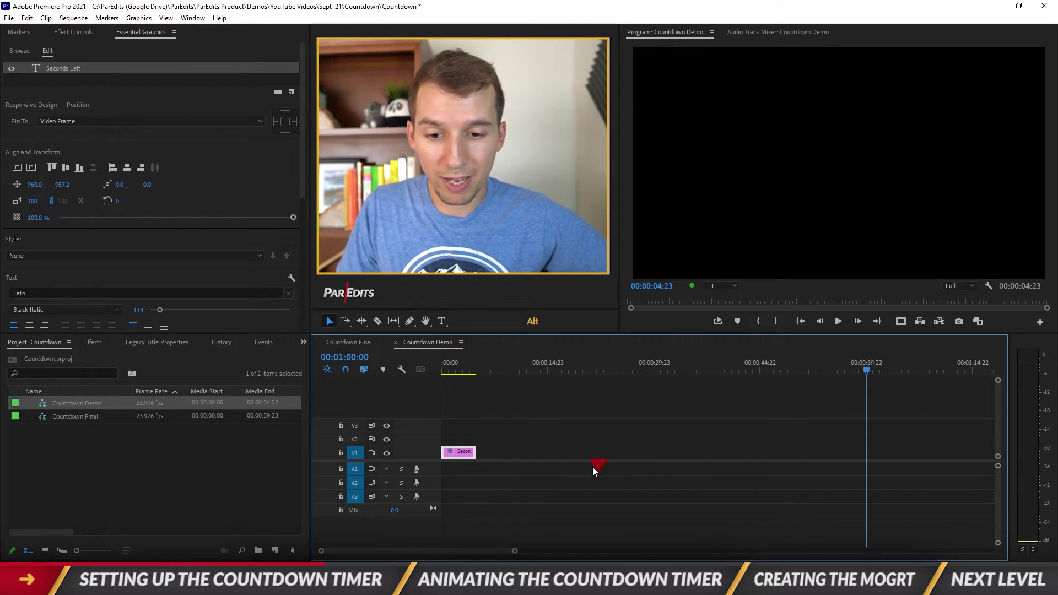
left_click_drag(470, 451, 808, 450)
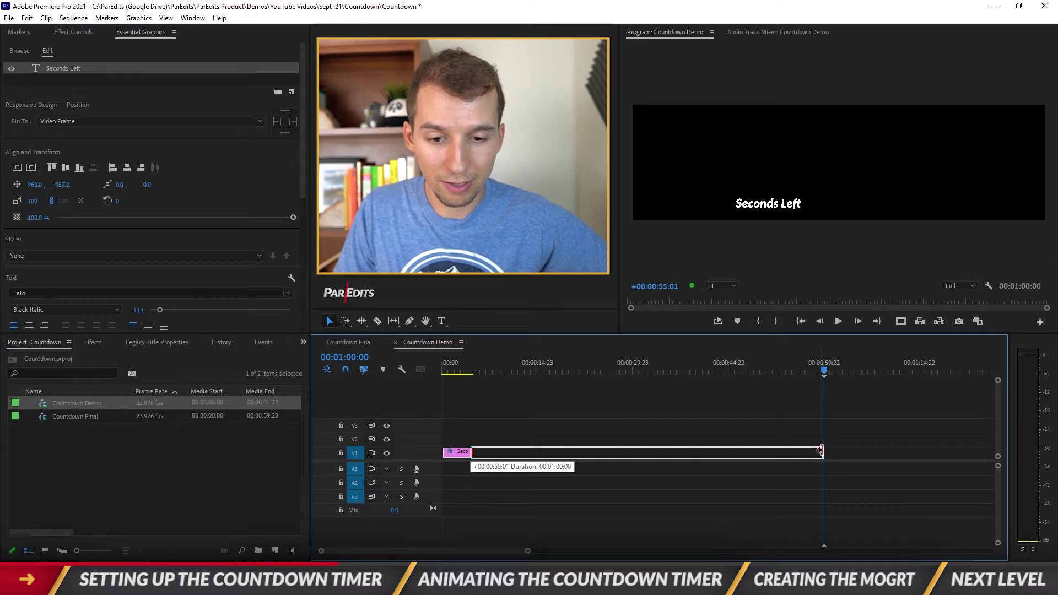
left_click_drag(821, 450, 821, 452)
Step: At 00:00:14:23, add a second text layer reading ':60'
left_click(537, 368)
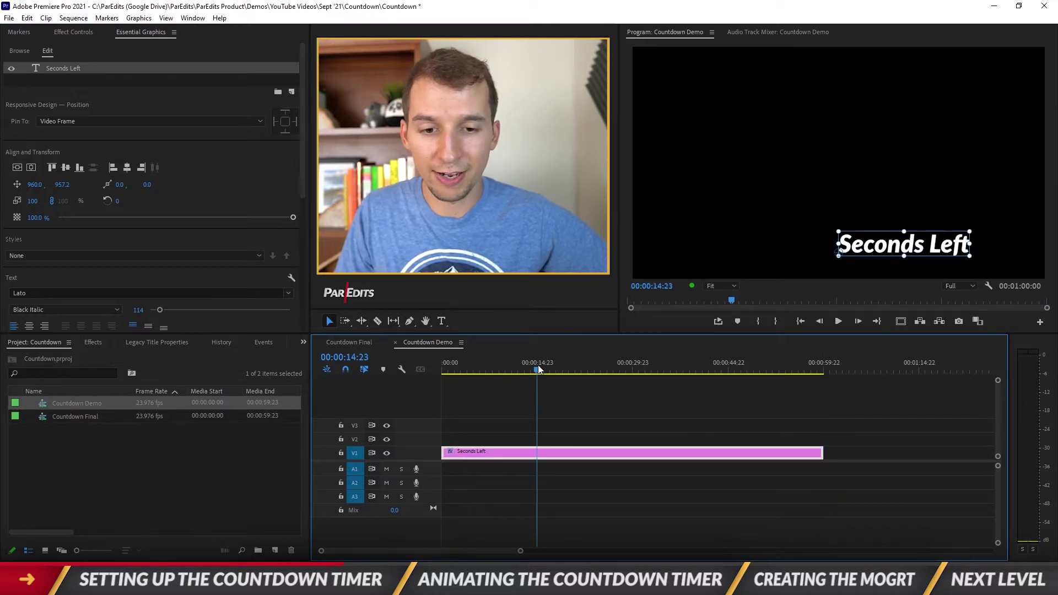
left_click(292, 92)
left_click(301, 104)
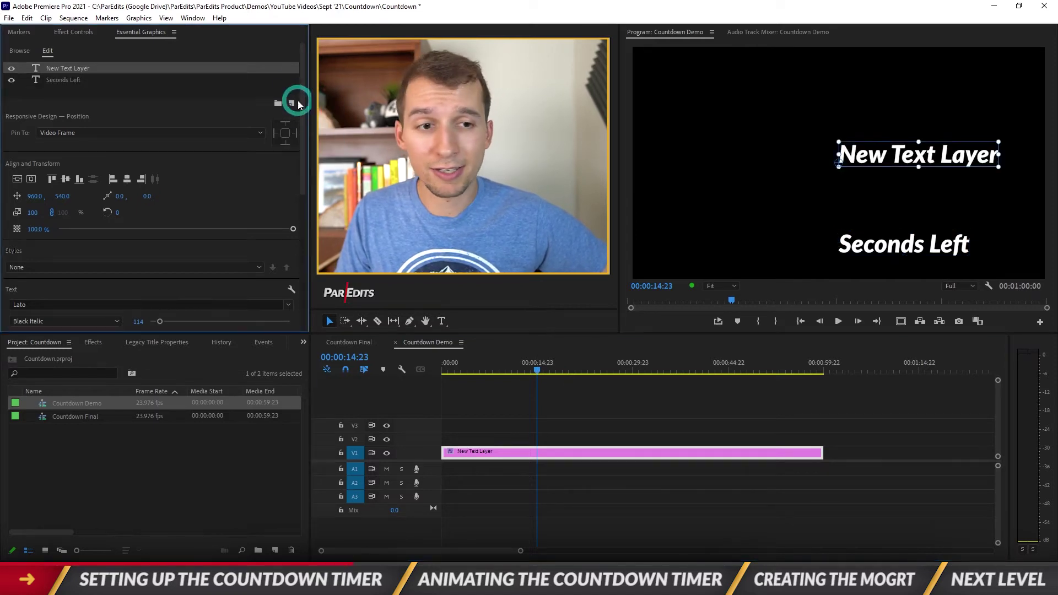
left_click_drag(848, 155, 688, 194)
double_click(705, 194)
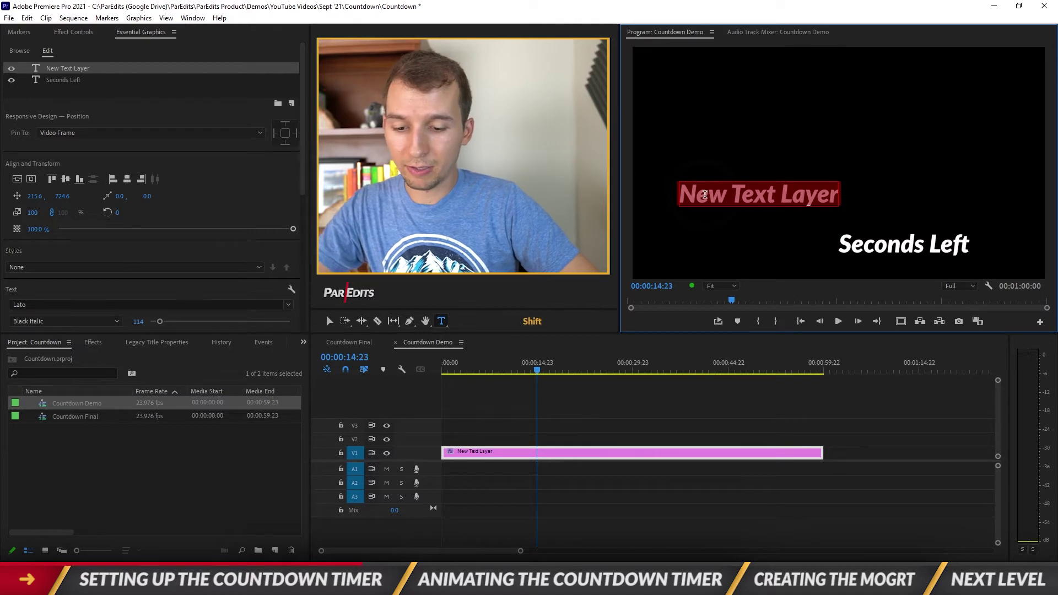
type(":60")
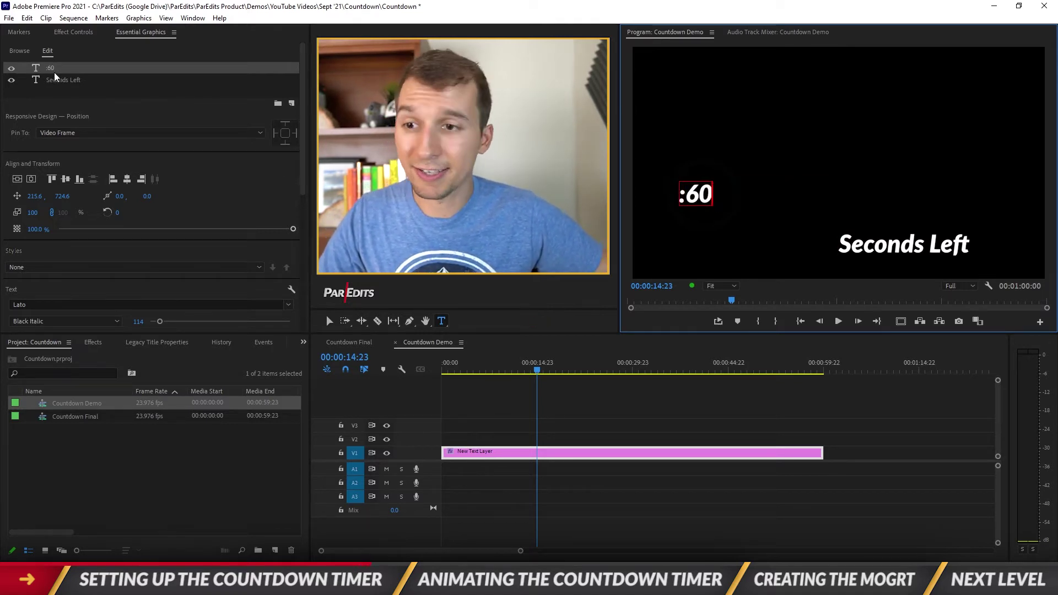
Step: Drag ':60' beside 'Seconds Left' and preview the sequence from the start
left_click(73, 32)
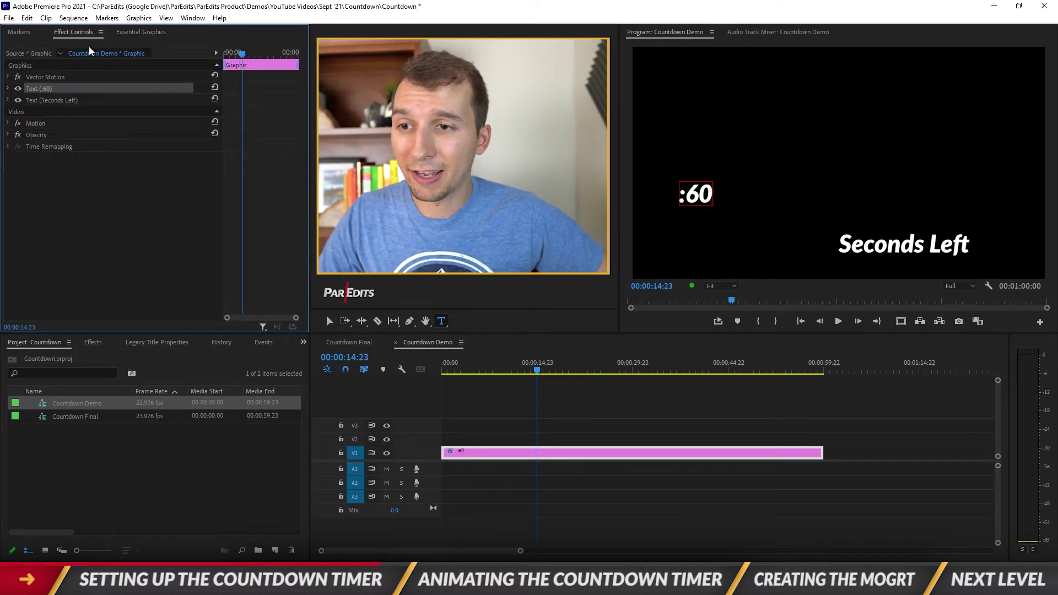
left_click(128, 34)
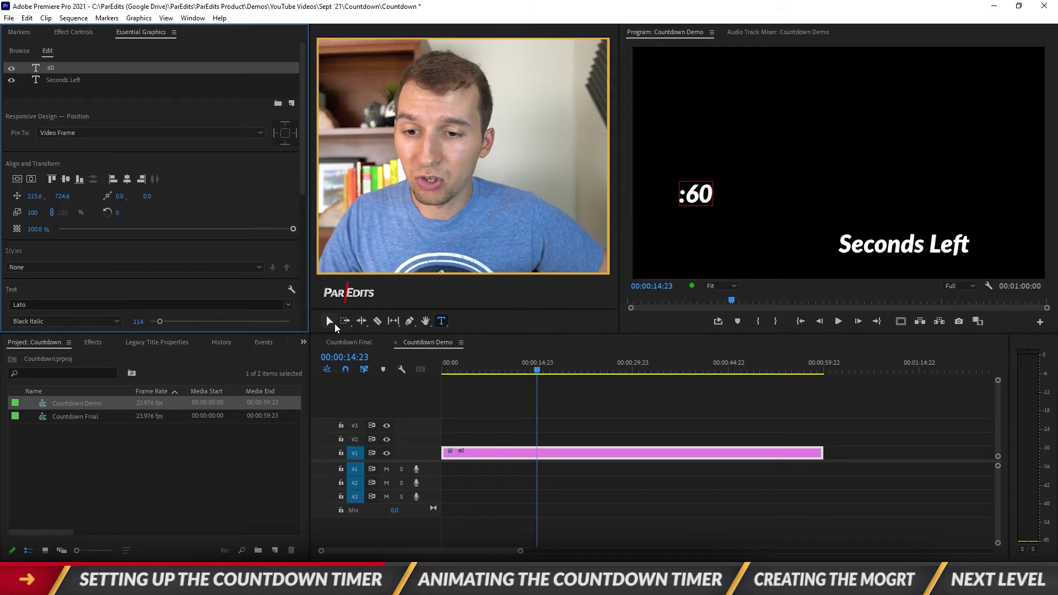
left_click(330, 321)
left_click_drag(699, 199, 841, 250)
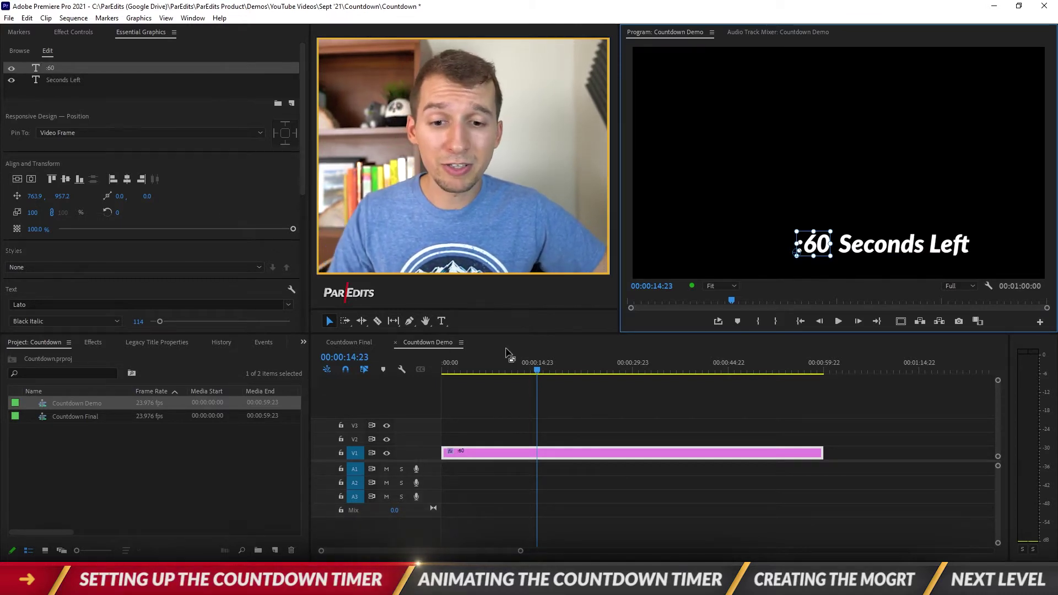
key("Home")
key("space")
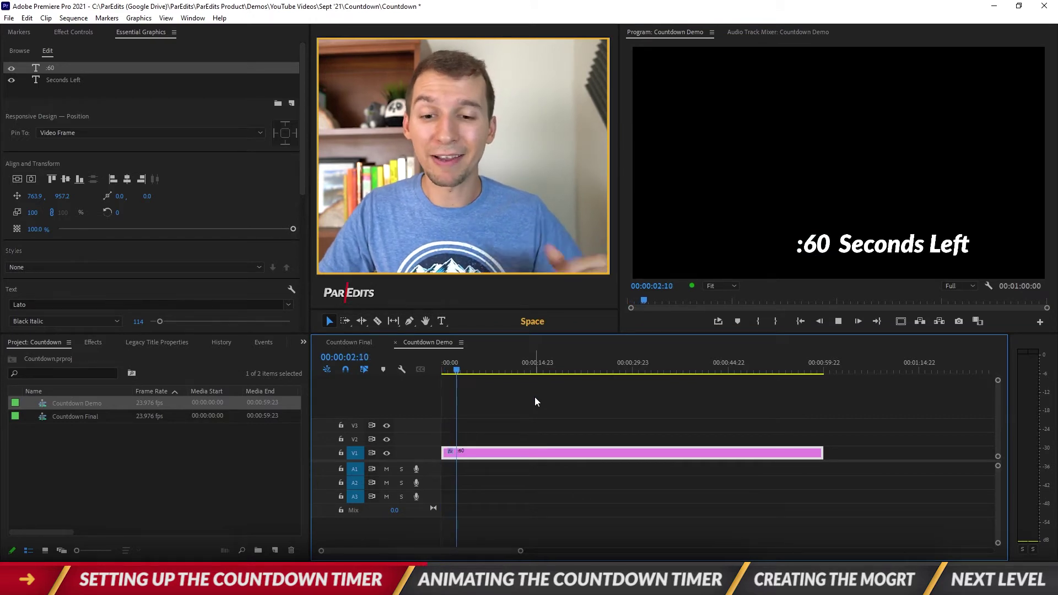
key("space")
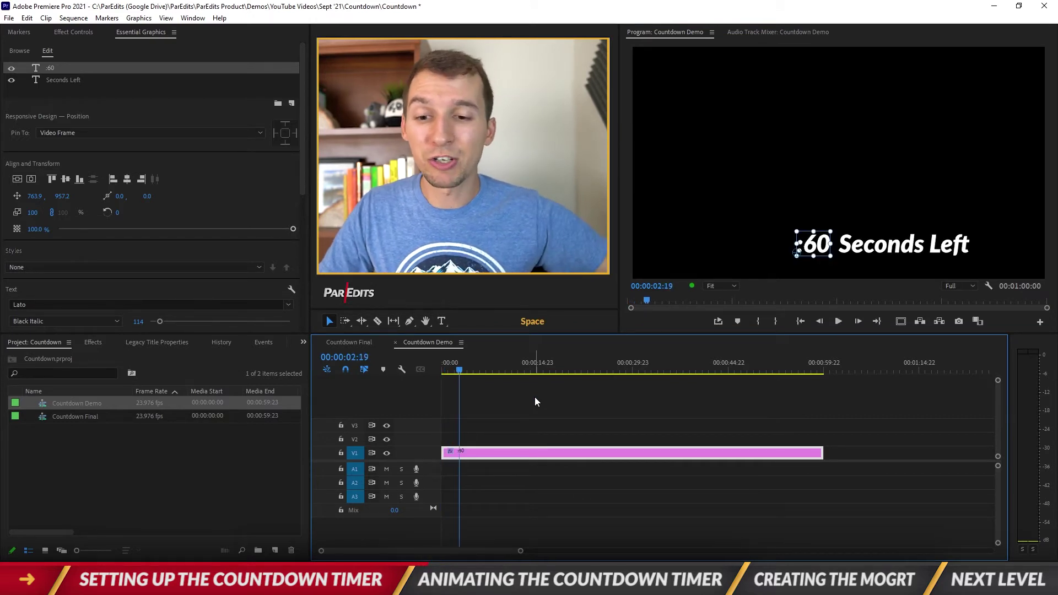
Step: At one second, enable Source Text keyframing on ':60' and move the first keyframe to the clip start
left_click(345, 357)
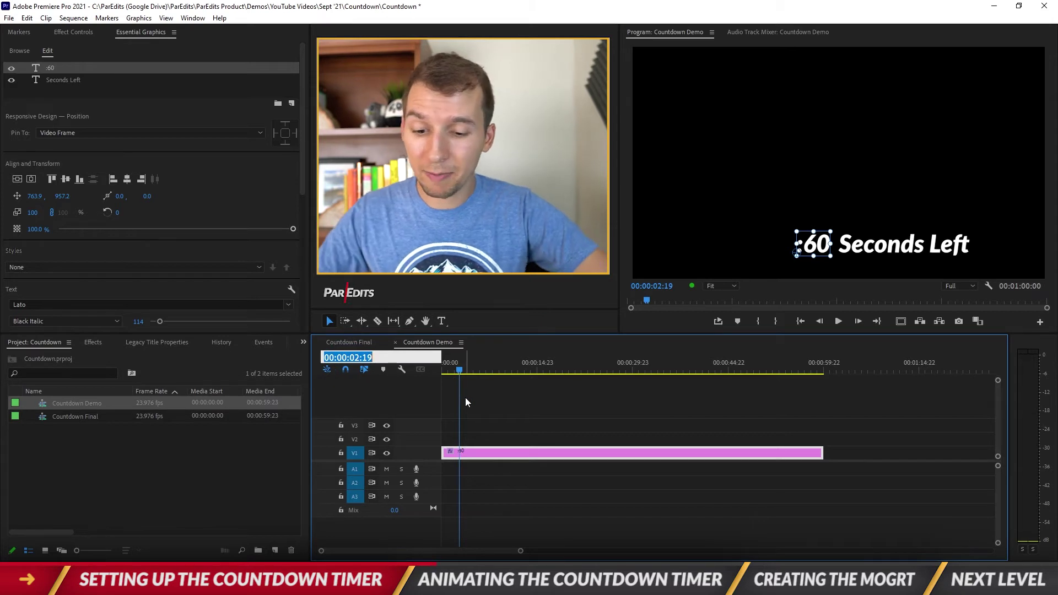
type("100")
key("Return")
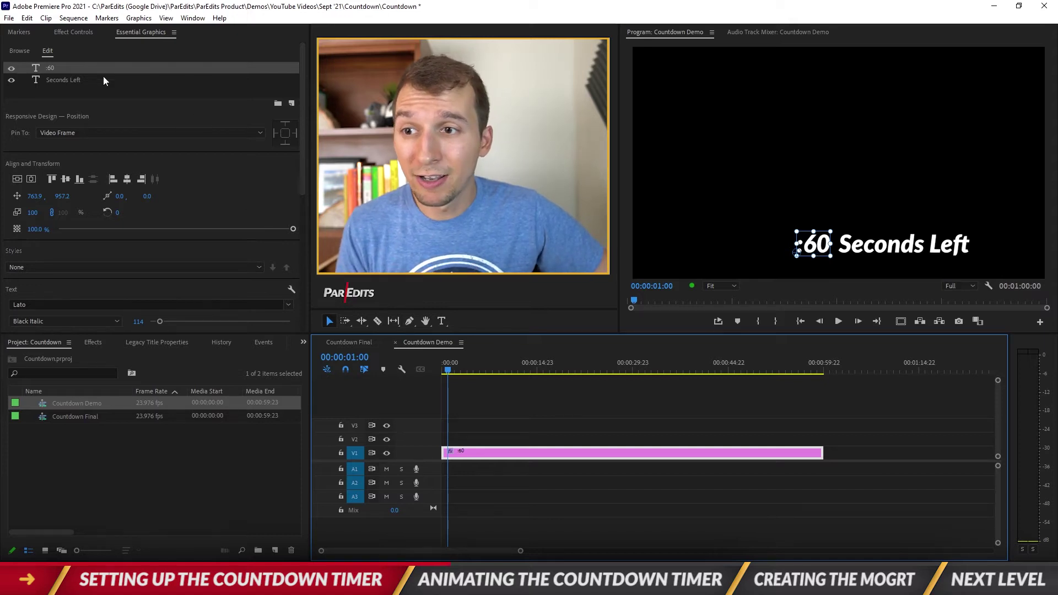
left_click(75, 31)
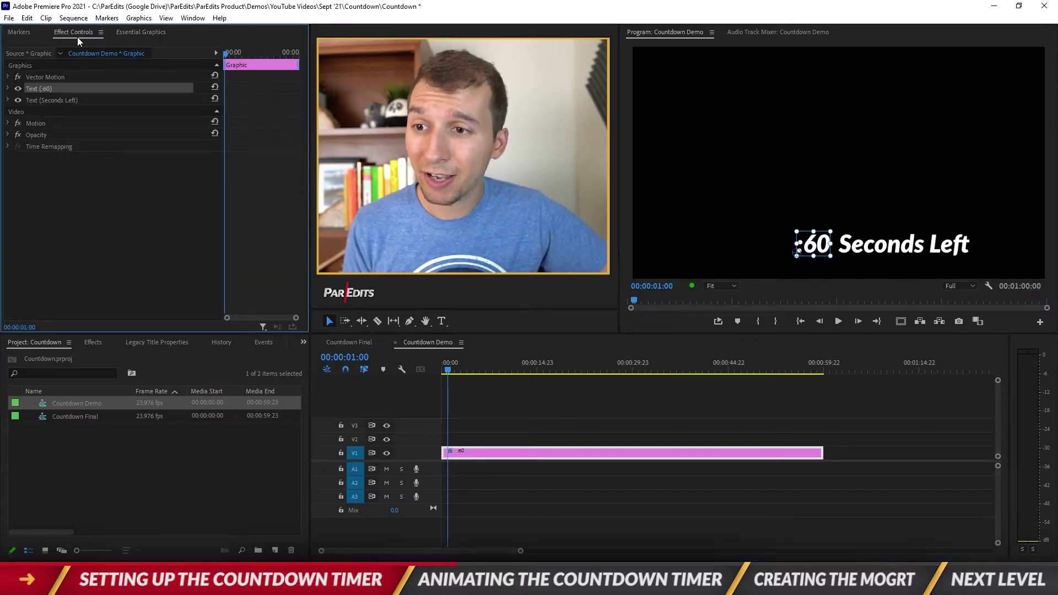
left_click(8, 88)
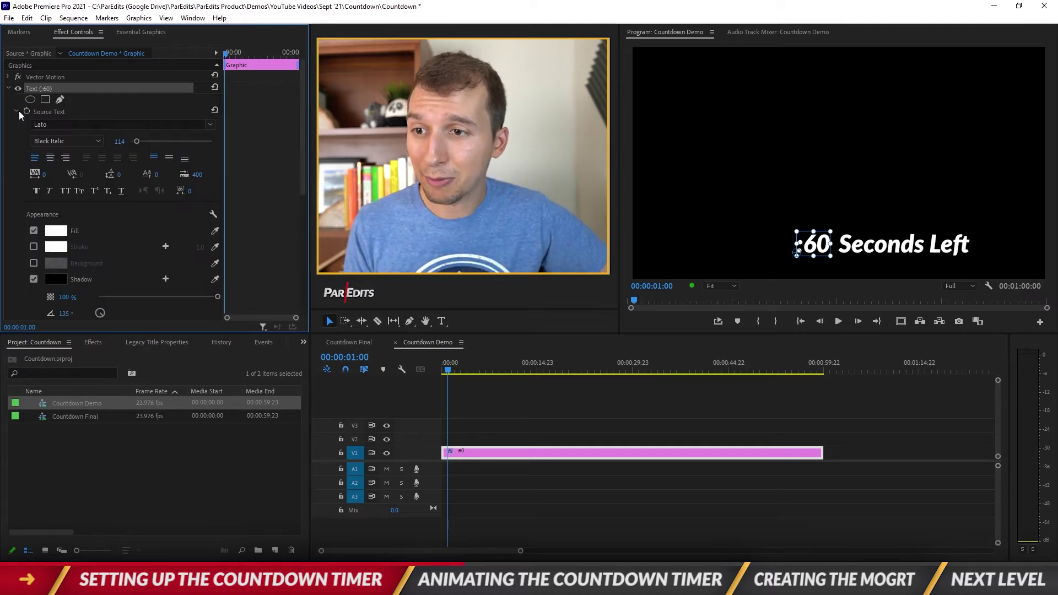
left_click(42, 112)
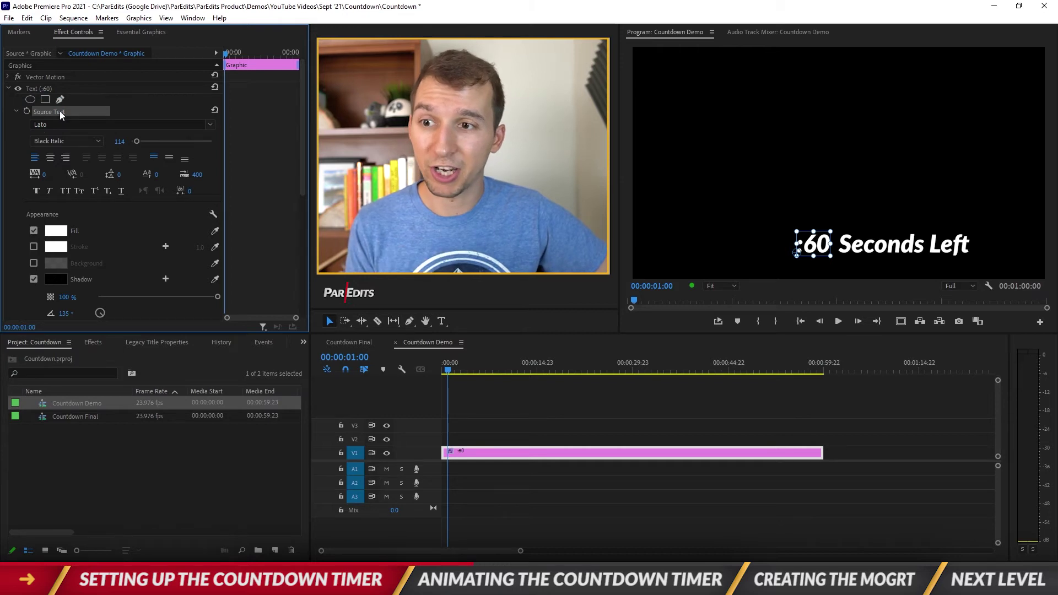
left_click(26, 111)
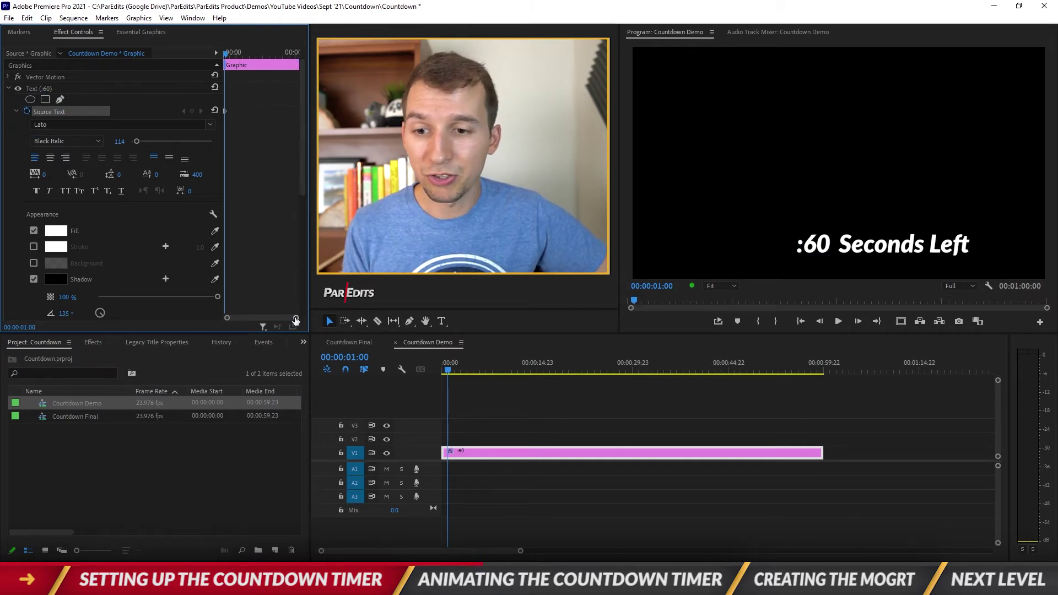
left_click_drag(296, 320, 278, 318)
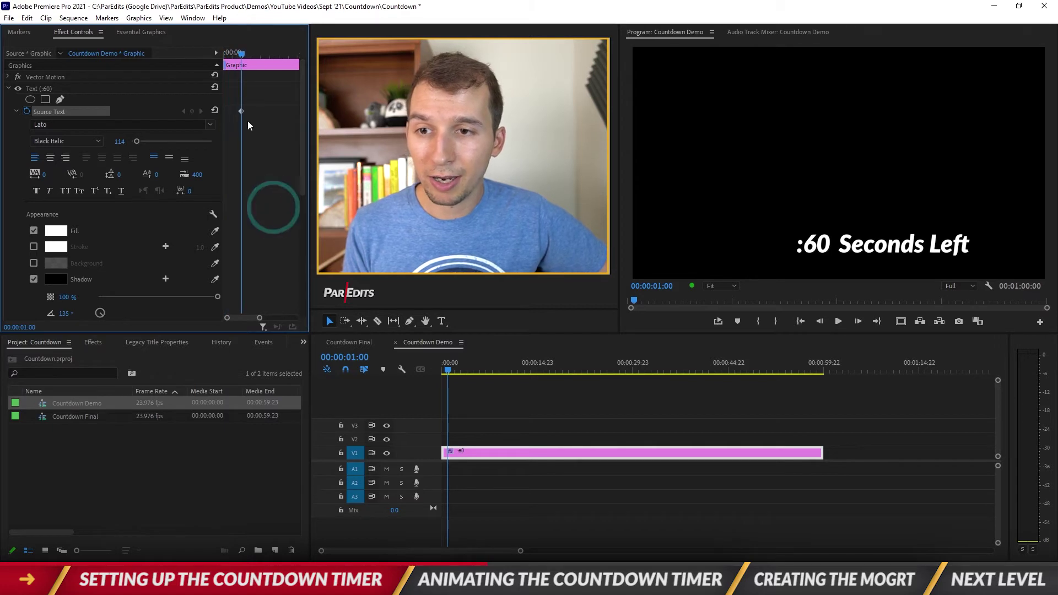
left_click_drag(241, 111, 223, 111)
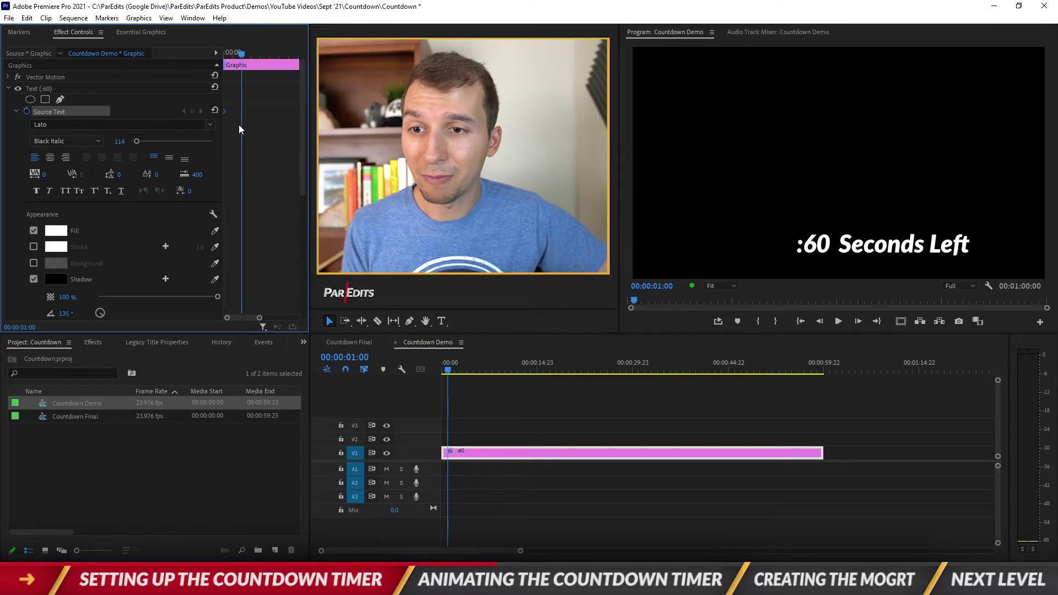
Step: Change the number to ':59' at one second, creating a text keyframe
double_click(803, 245)
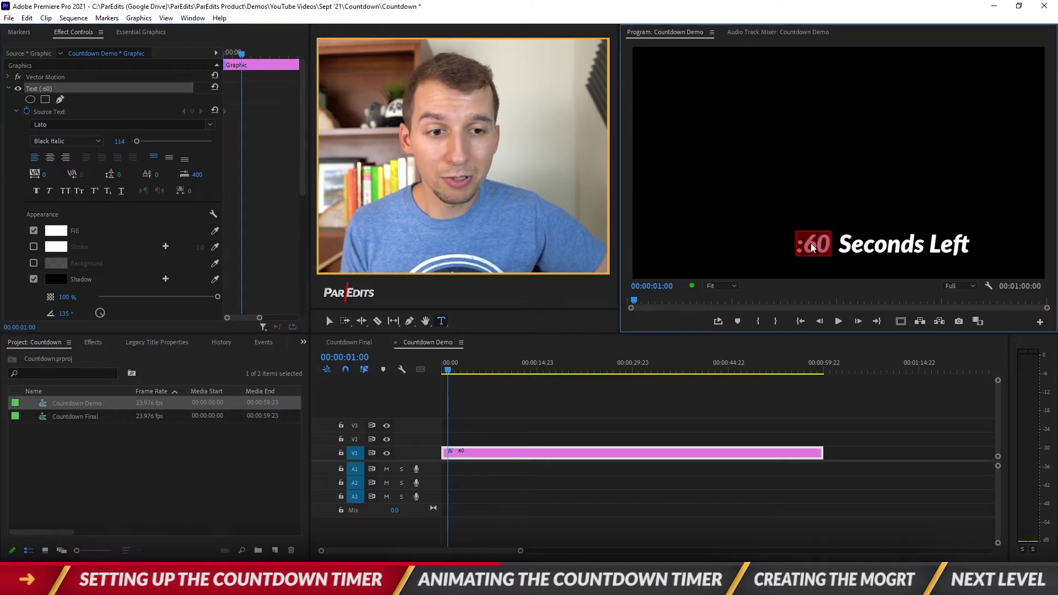
left_click(813, 245)
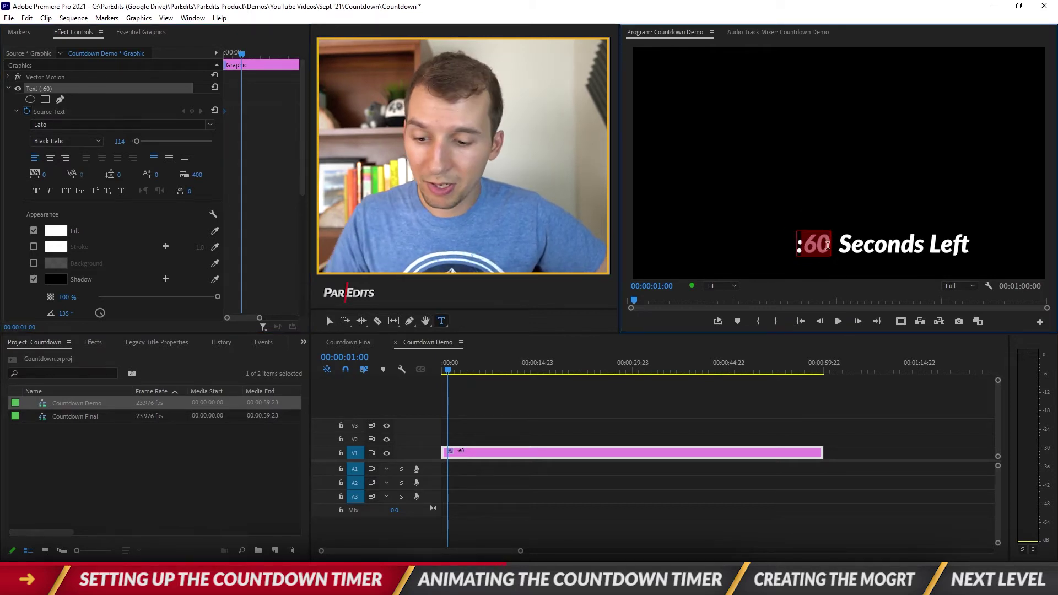
key("BackSpace")
key("BackSpace")
type("59")
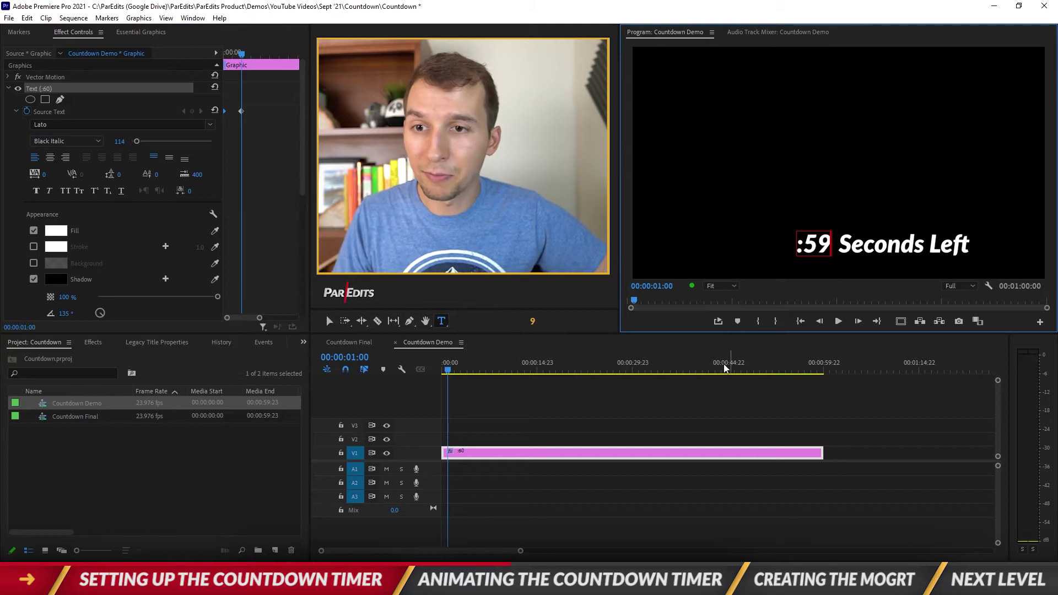
left_click(241, 111)
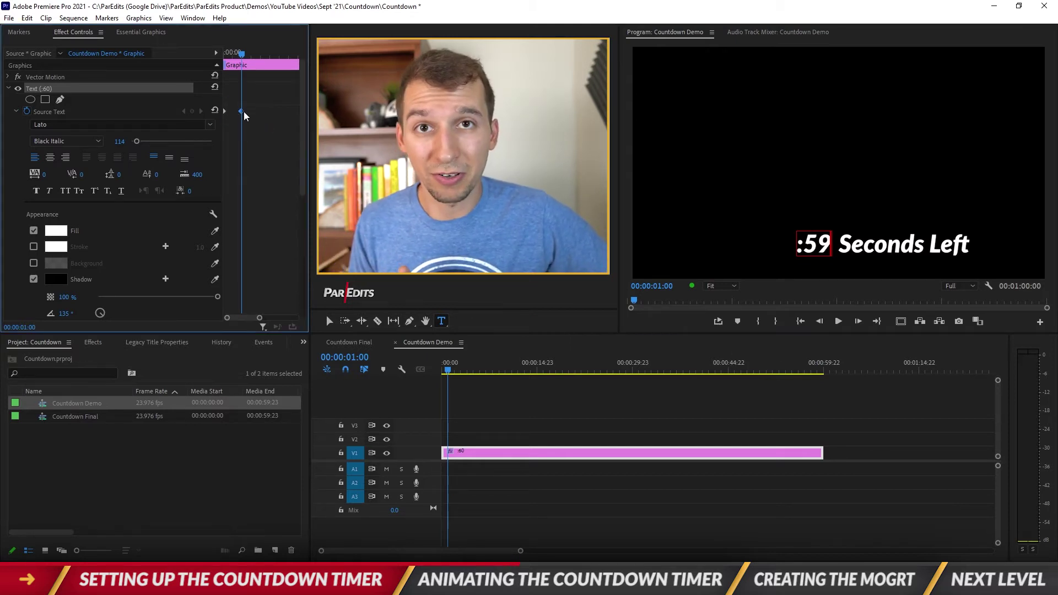
Step: At 2:00, change the number to ':58' and reselect the clip to see its keyframes
left_click(379, 354)
type("2")
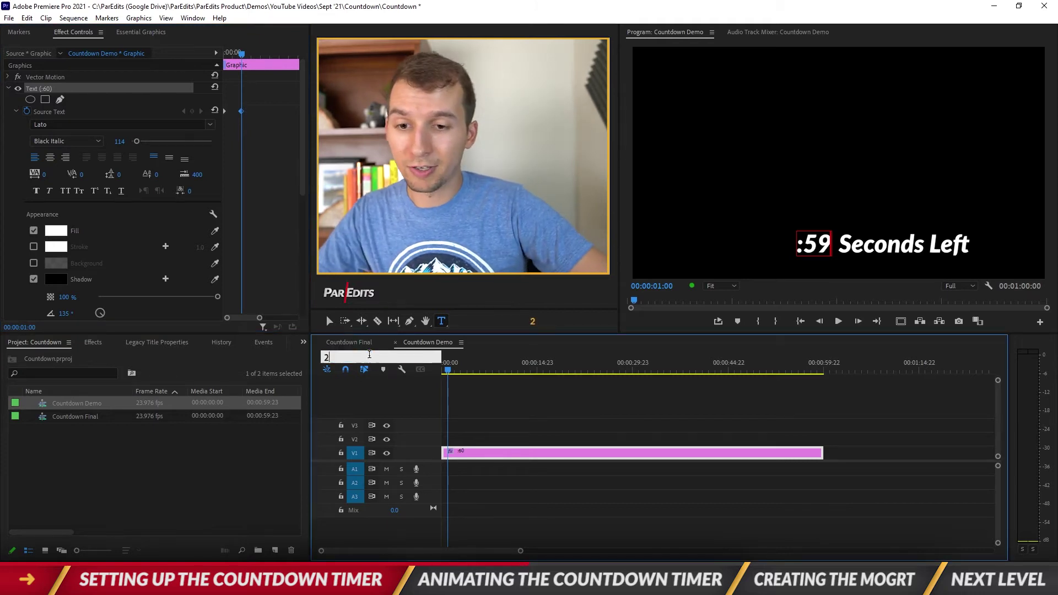
type(":00")
key("Return")
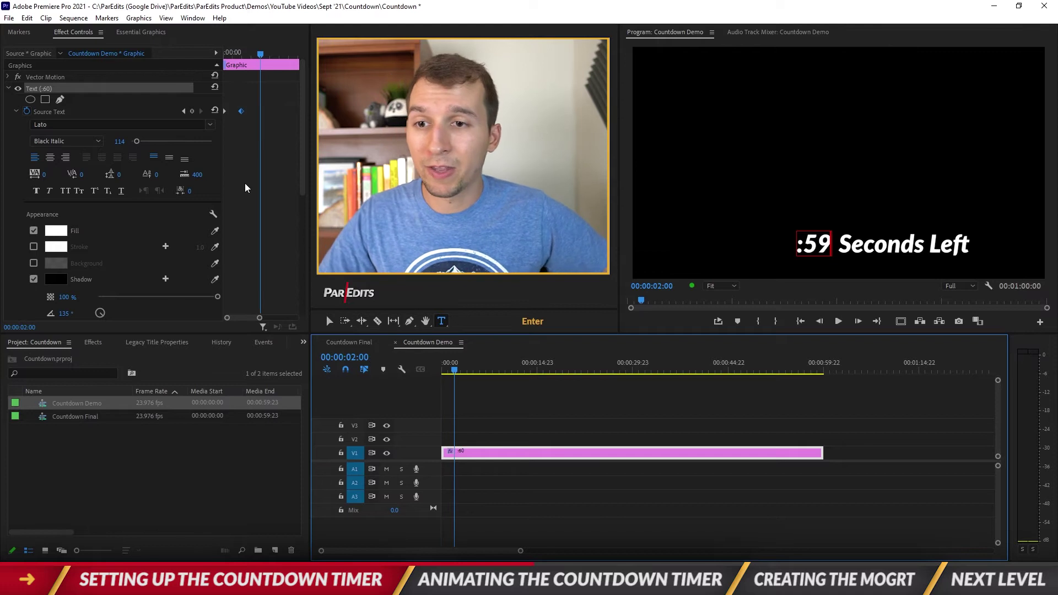
double_click(813, 244)
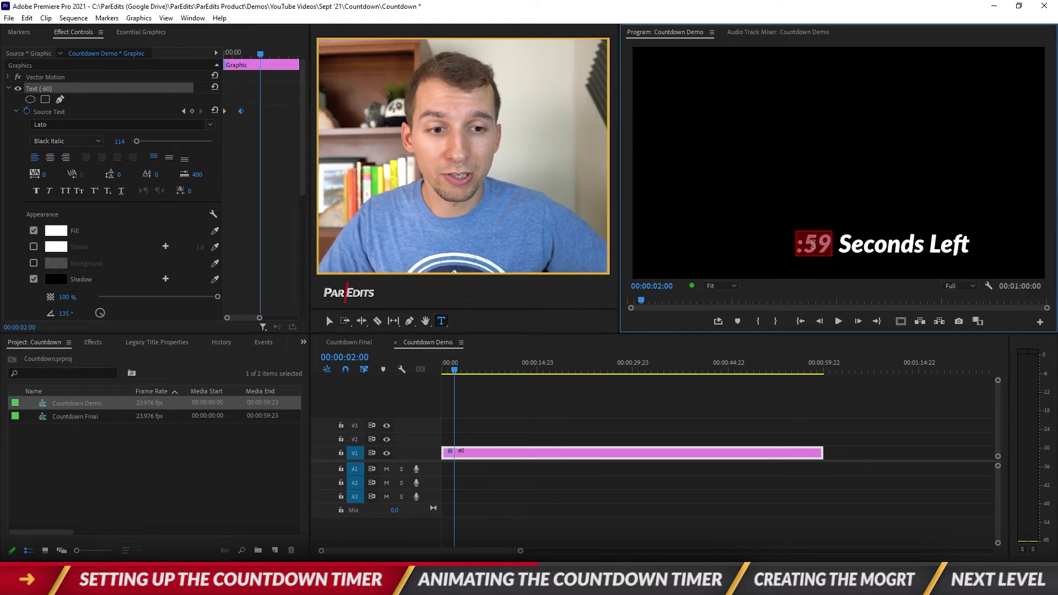
type(":58")
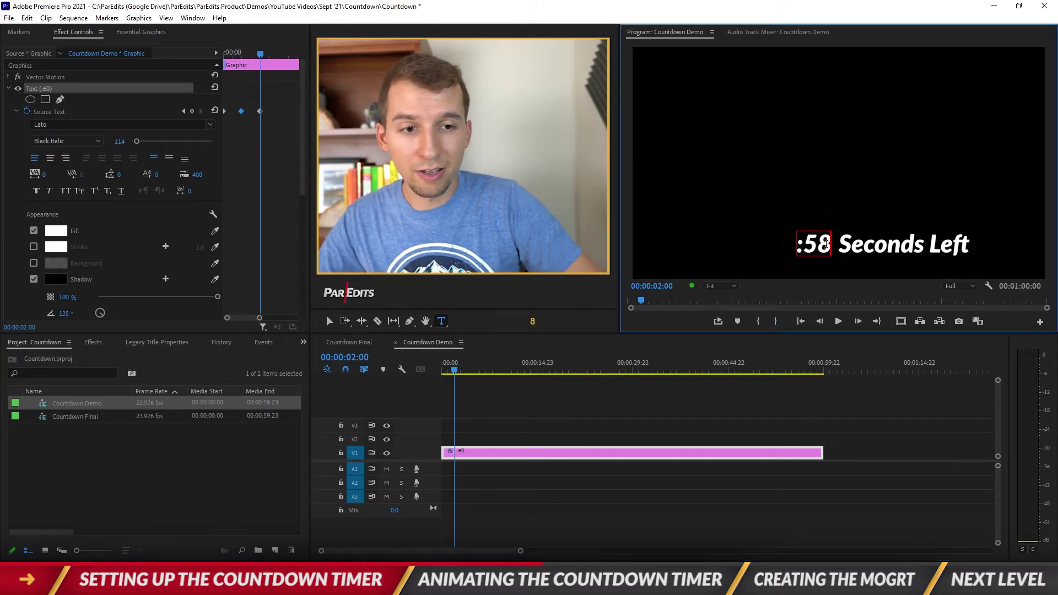
left_click(557, 404)
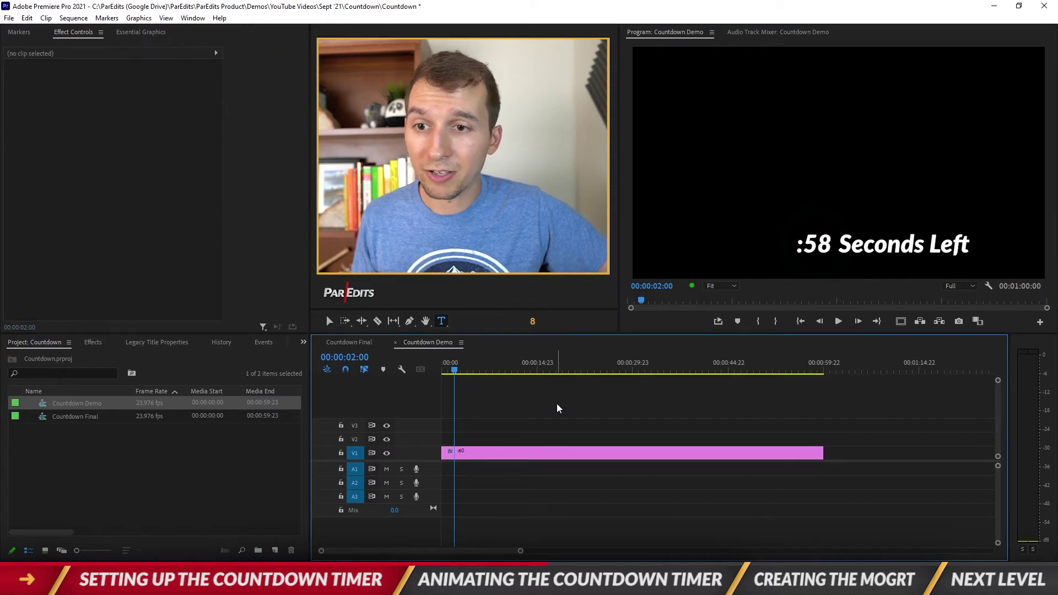
left_click(488, 454)
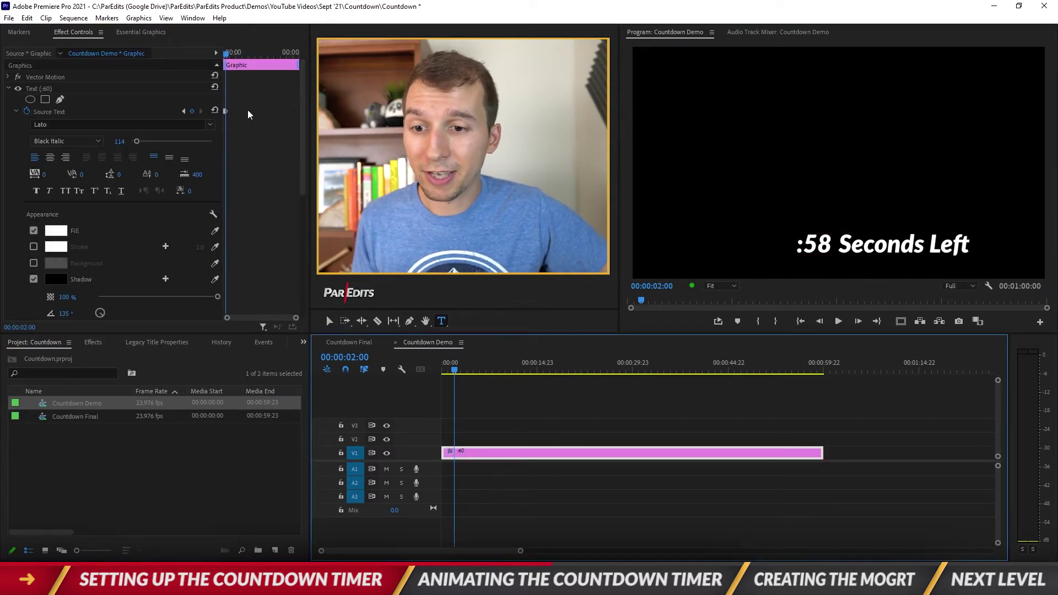
left_click_drag(296, 318, 264, 318)
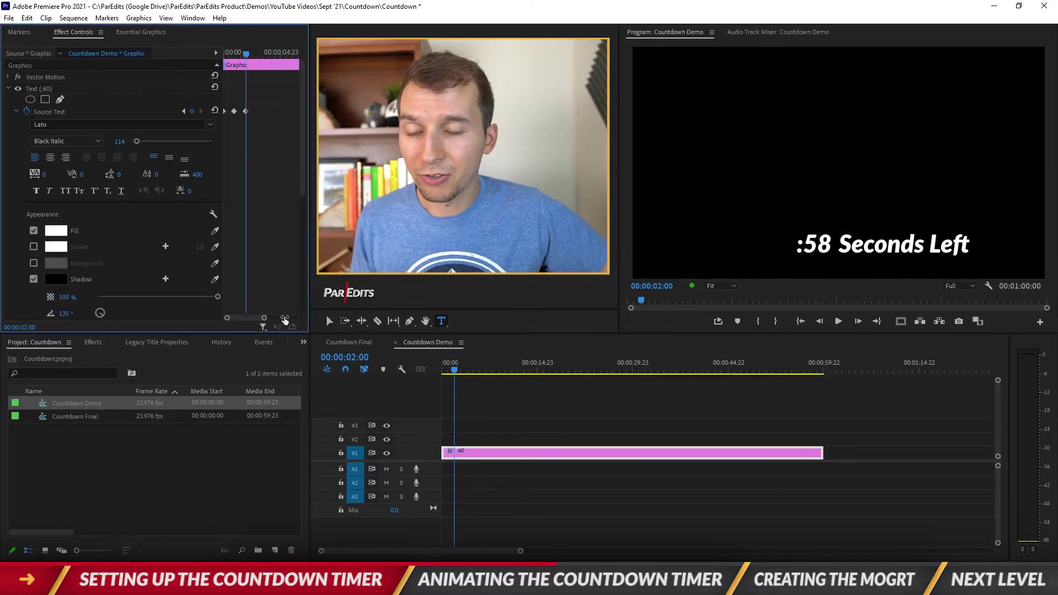
left_click(260, 186)
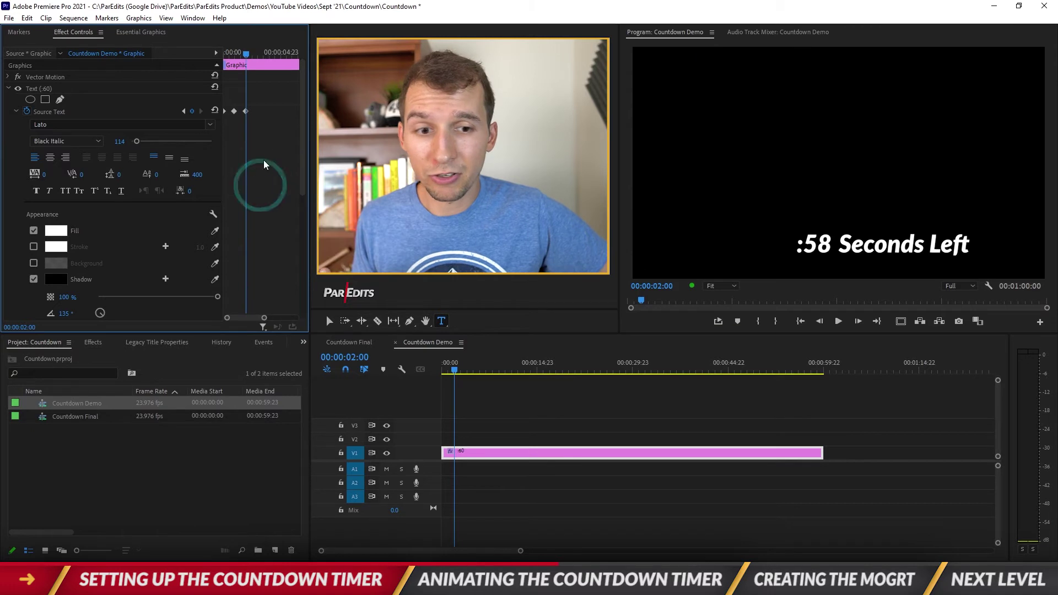
Step: Play the countdown from the sequence start to check it
left_click(800, 322)
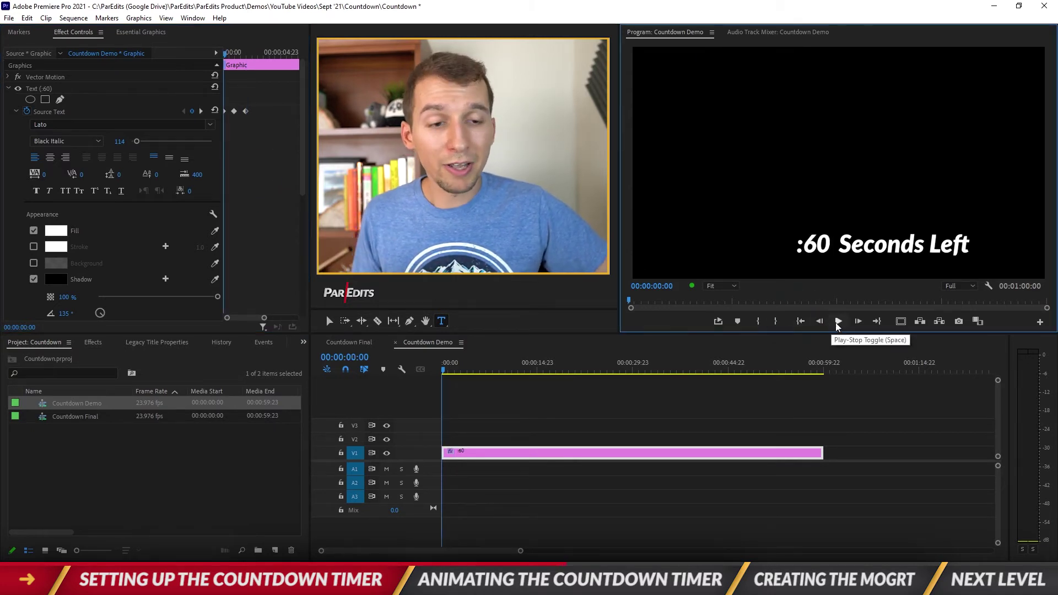
left_click(839, 322)
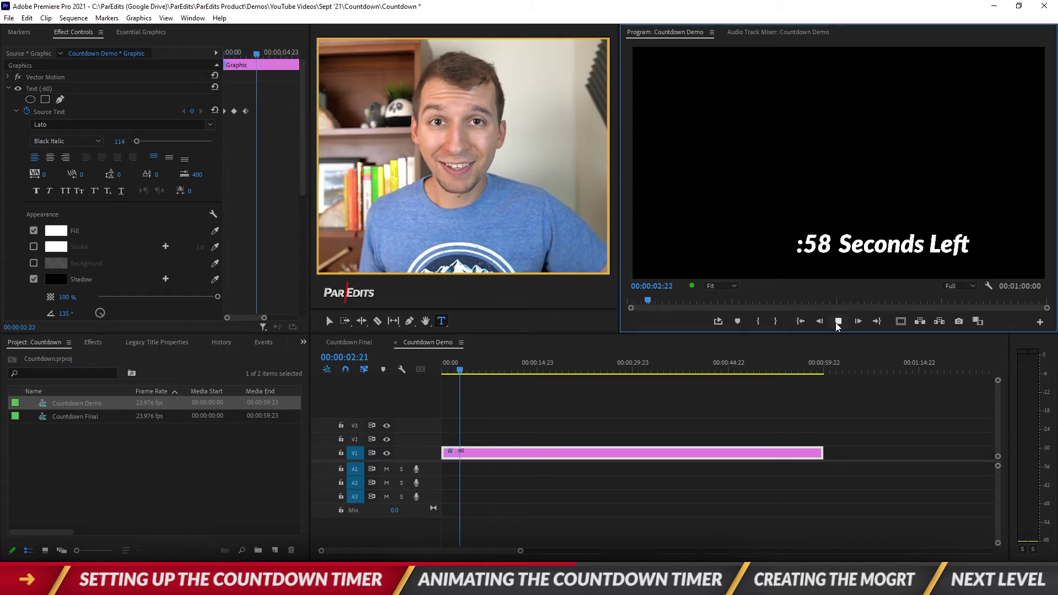
left_click(838, 322)
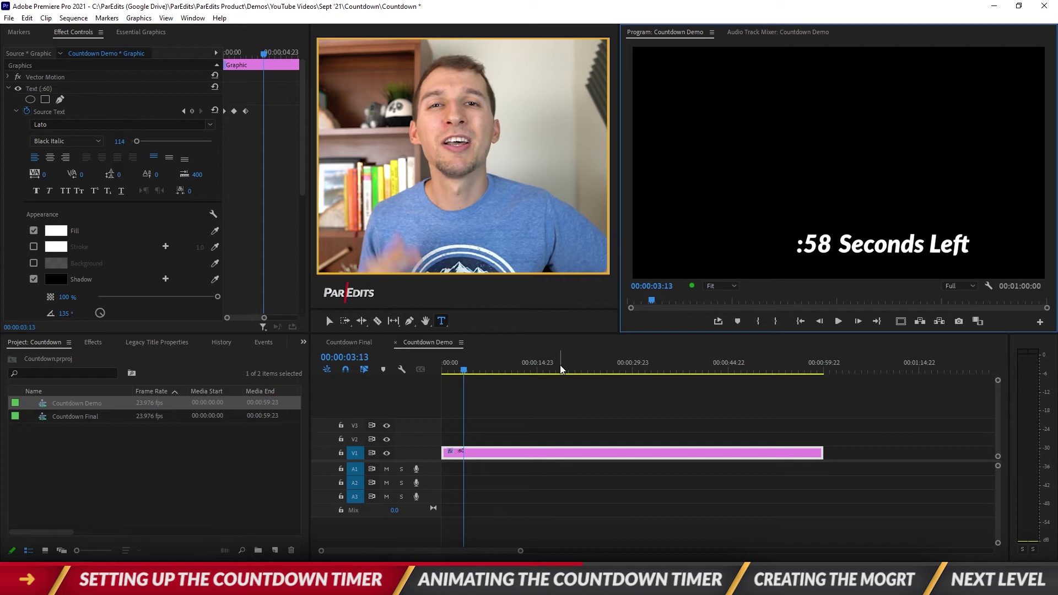
Step: At three seconds, change the number to ':57', then replay from the start
left_click(353, 357)
type("300")
key("Return")
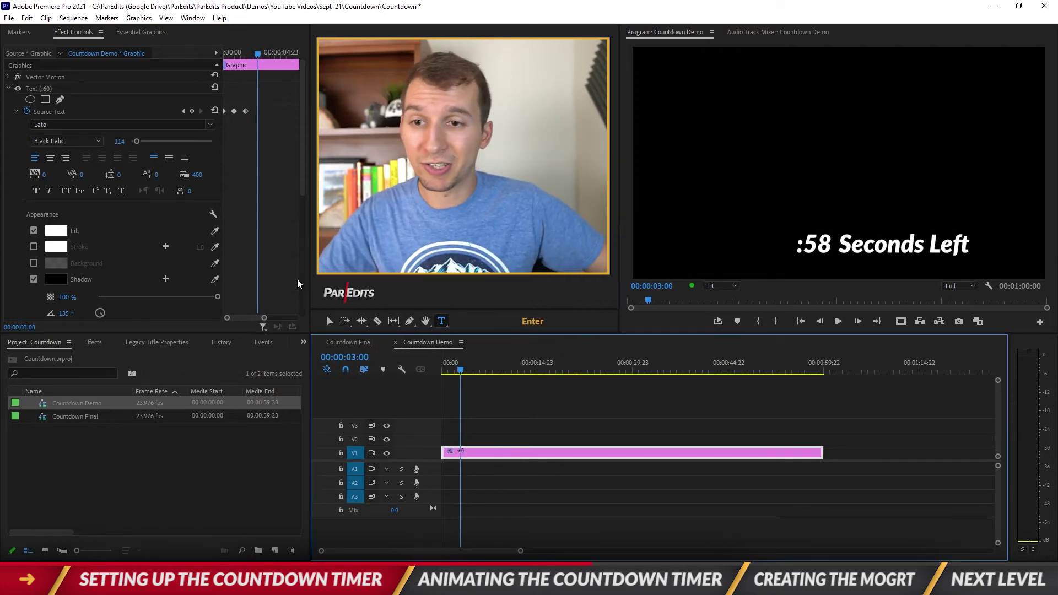
left_click(824, 245)
type("7")
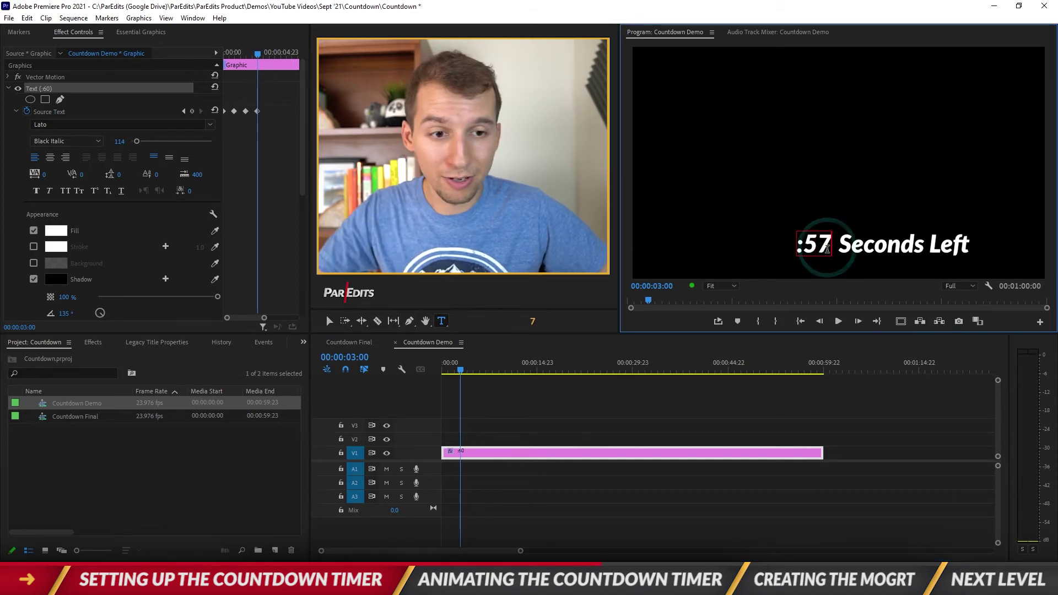
left_click(680, 434)
left_click(801, 320)
key("space")
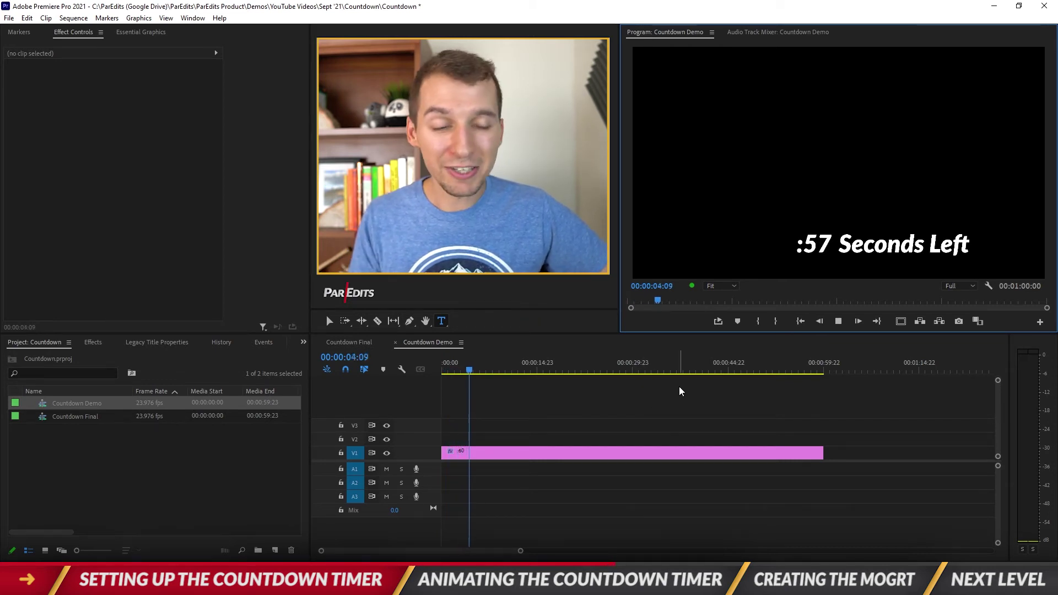
Step: Keyframe the remaining countdown numbers each second, from ':54' at 7 s down to ':01' at 59 s
key("space")
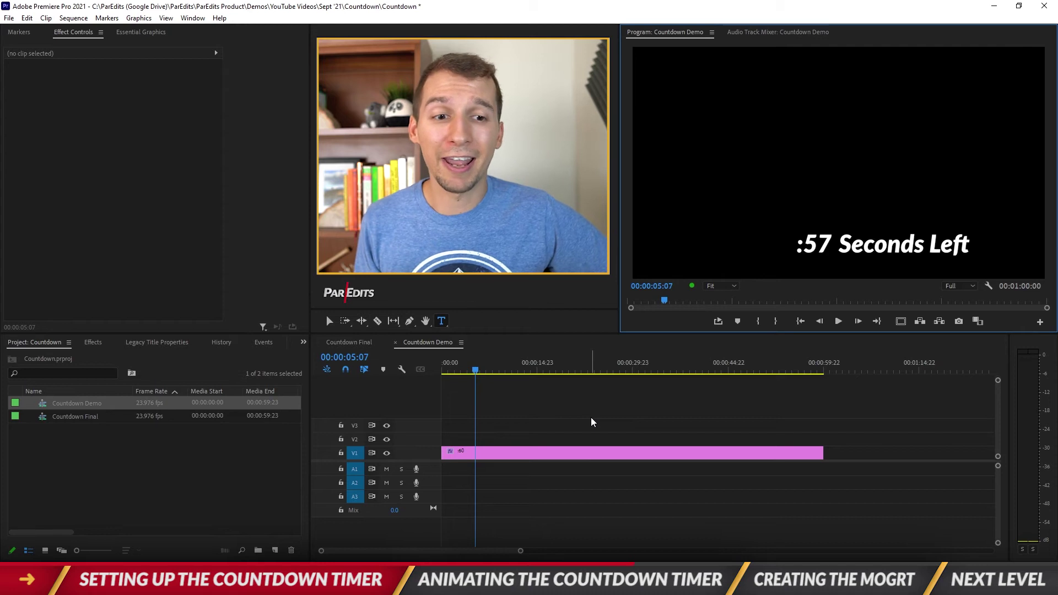
left_click(591, 453)
key("Return")
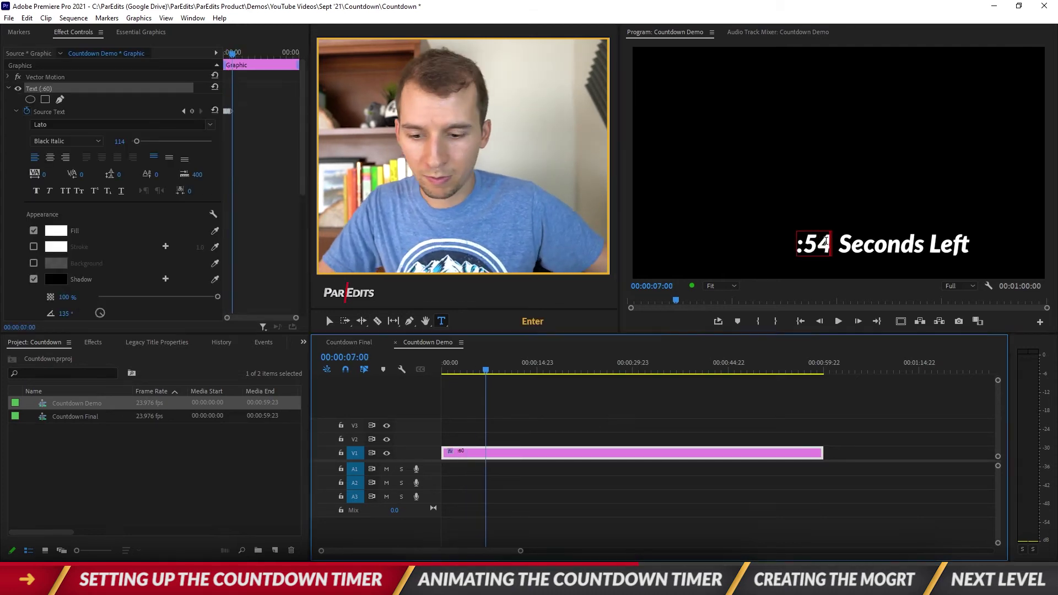
key("Return")
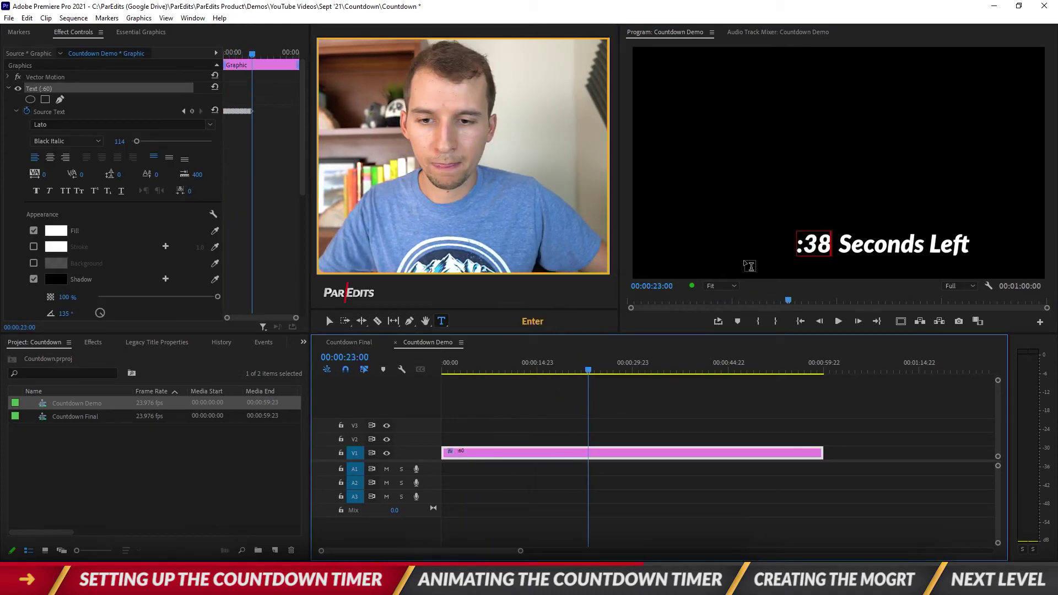
key("4")
key("Return")
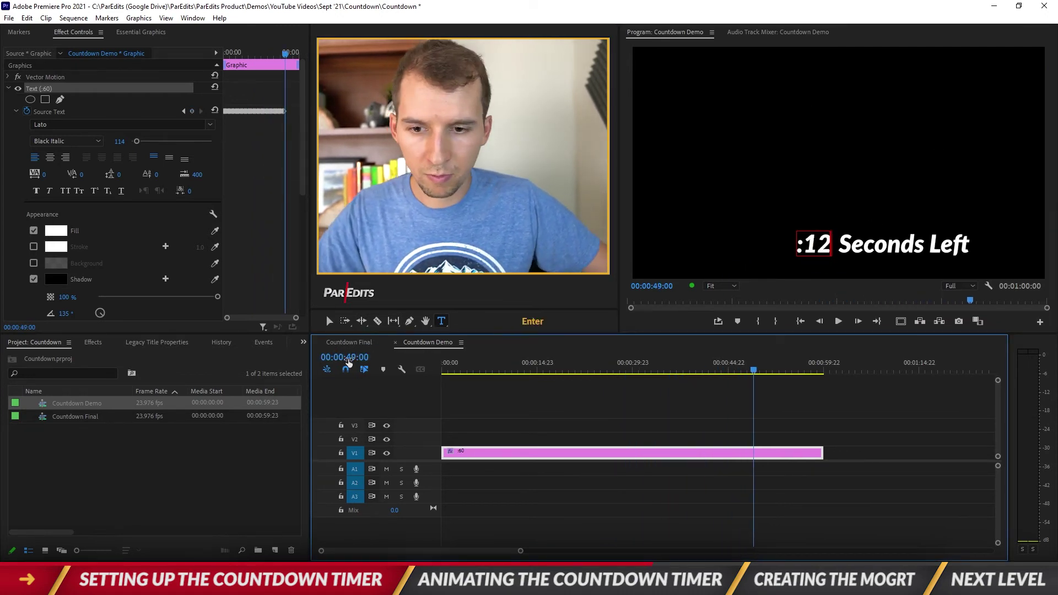
Step: Move the playhead to the one-minute mark via the timecode field
left_click(365, 356)
type("5")
key("BackSpace")
type("6000")
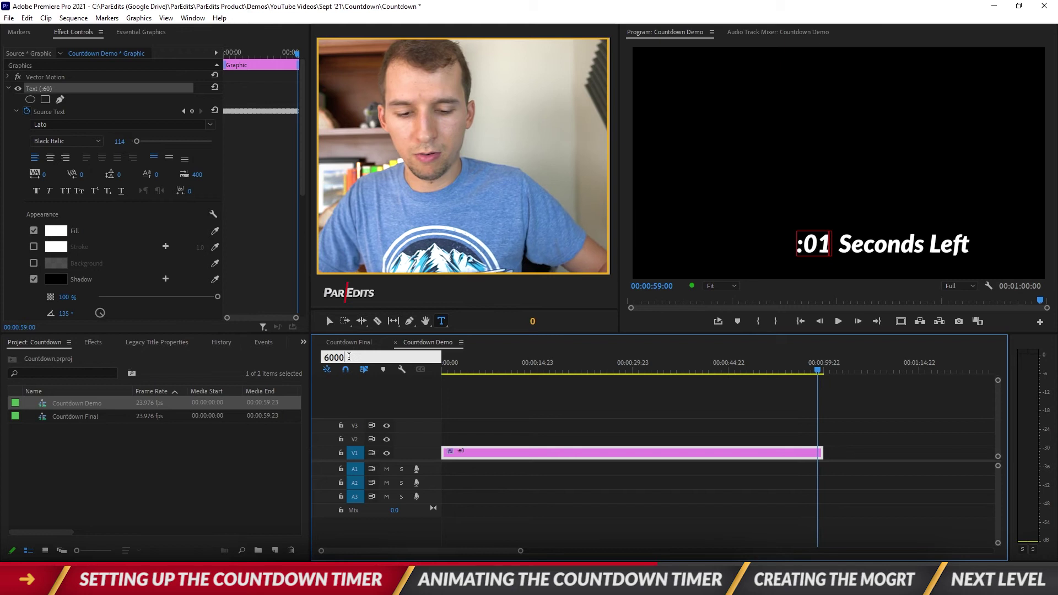
key("Return")
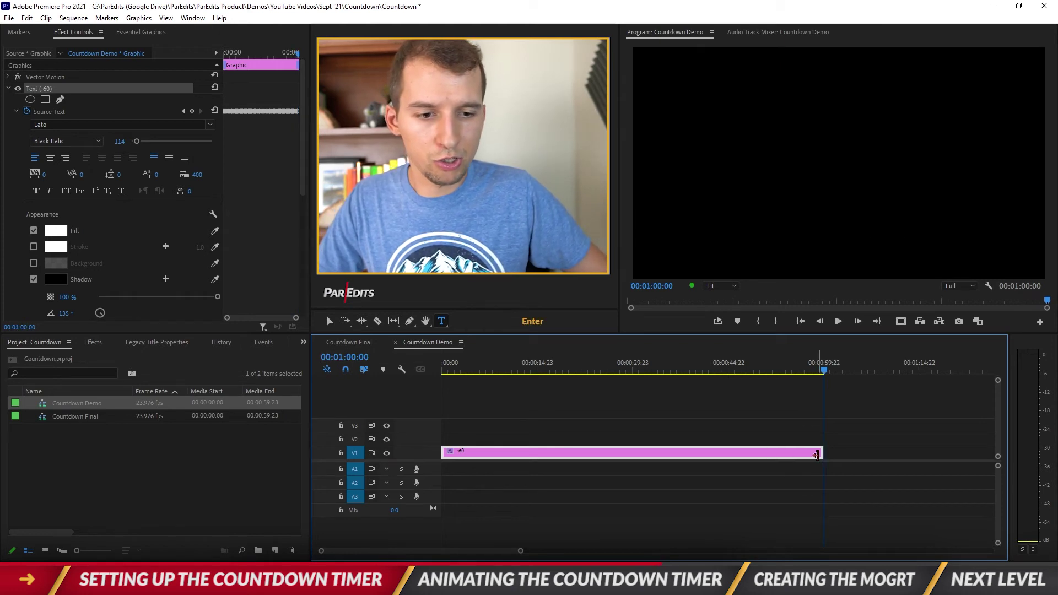
Step: Extend the clip to about 1:04 and change ':01' to ':00' at the one-minute mark
left_click_drag(818, 455, 831, 453)
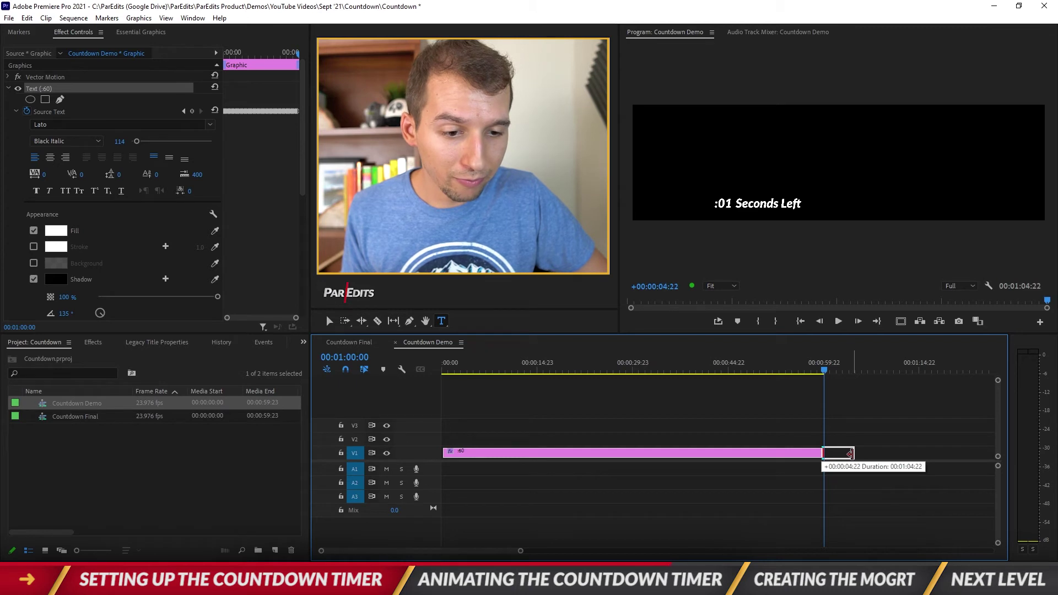
left_click_drag(852, 453, 853, 453)
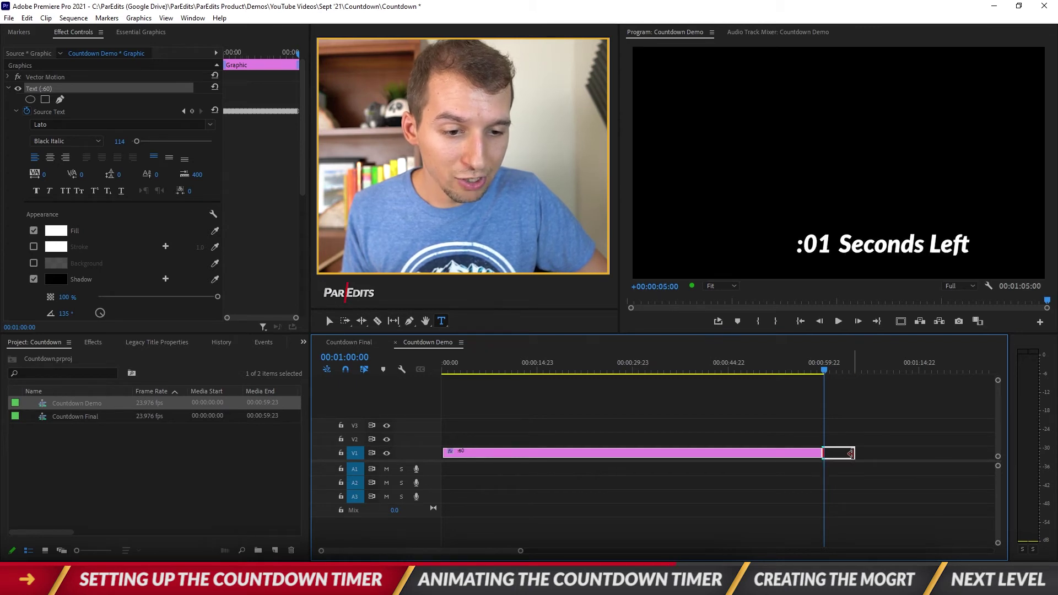
left_click(822, 245)
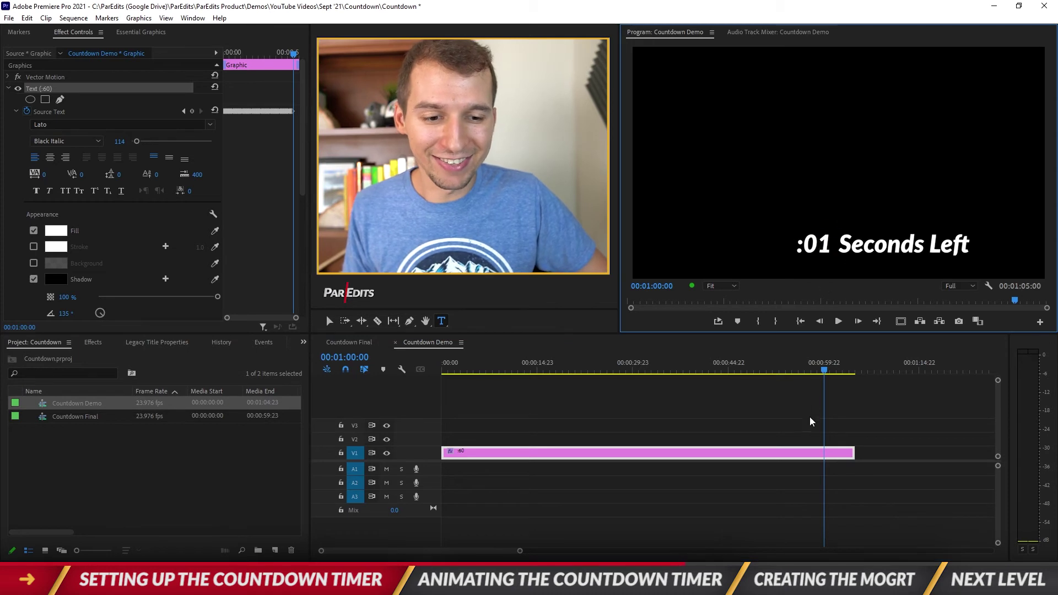
left_click(59, 89)
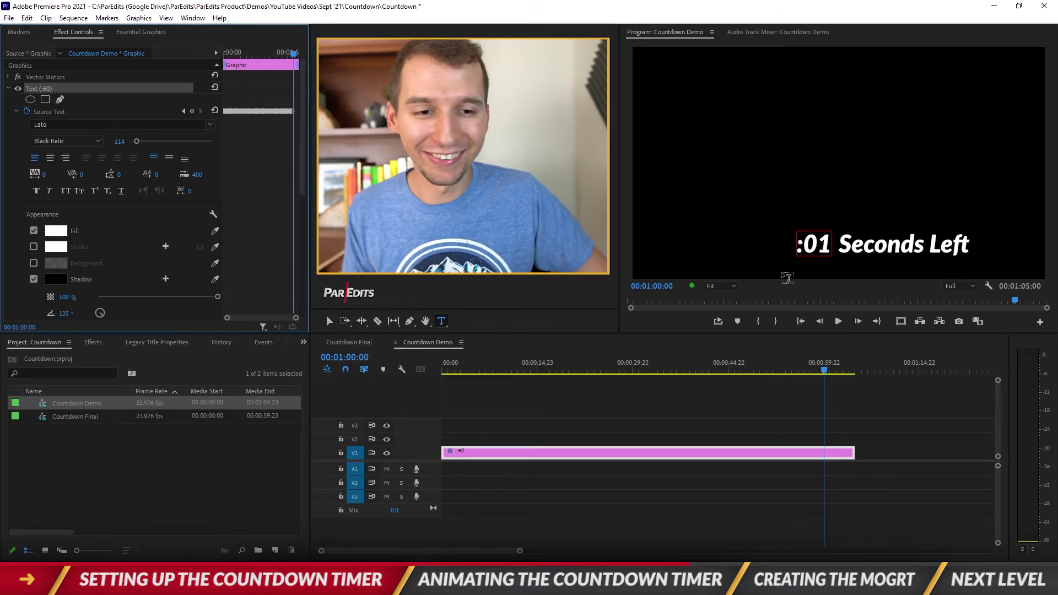
left_click_drag(822, 245, 828, 248)
type("0")
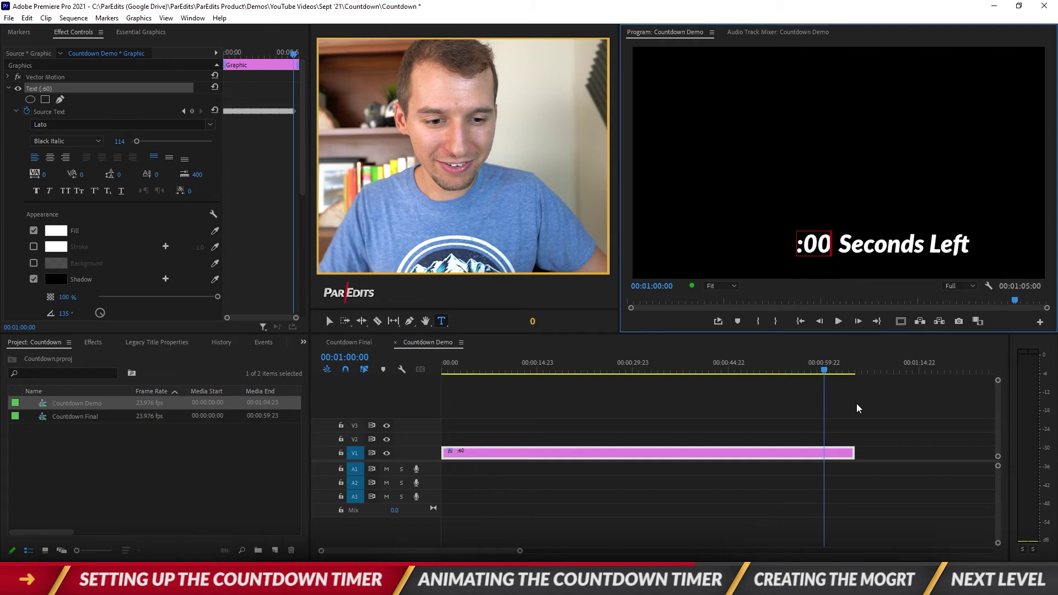
left_click(874, 413)
left_click_drag(825, 368, 855, 372)
left_click(800, 322)
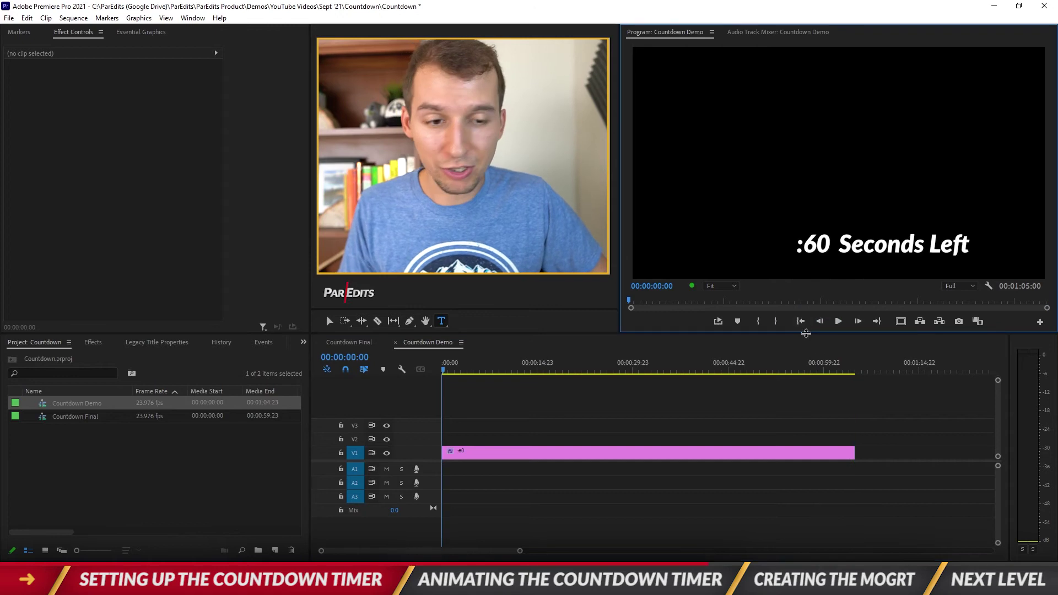
key("space")
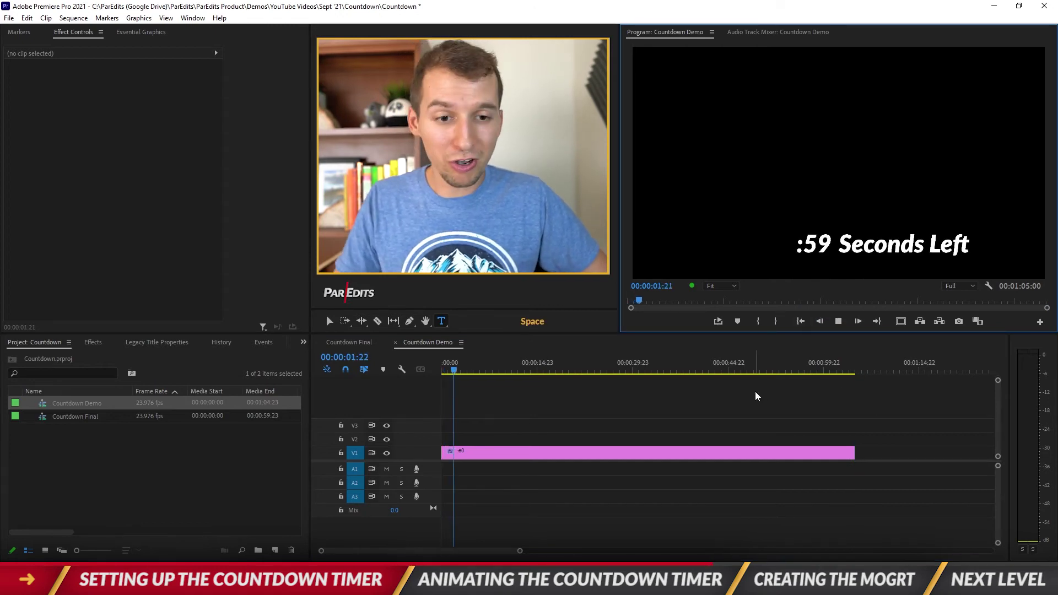
key("e")
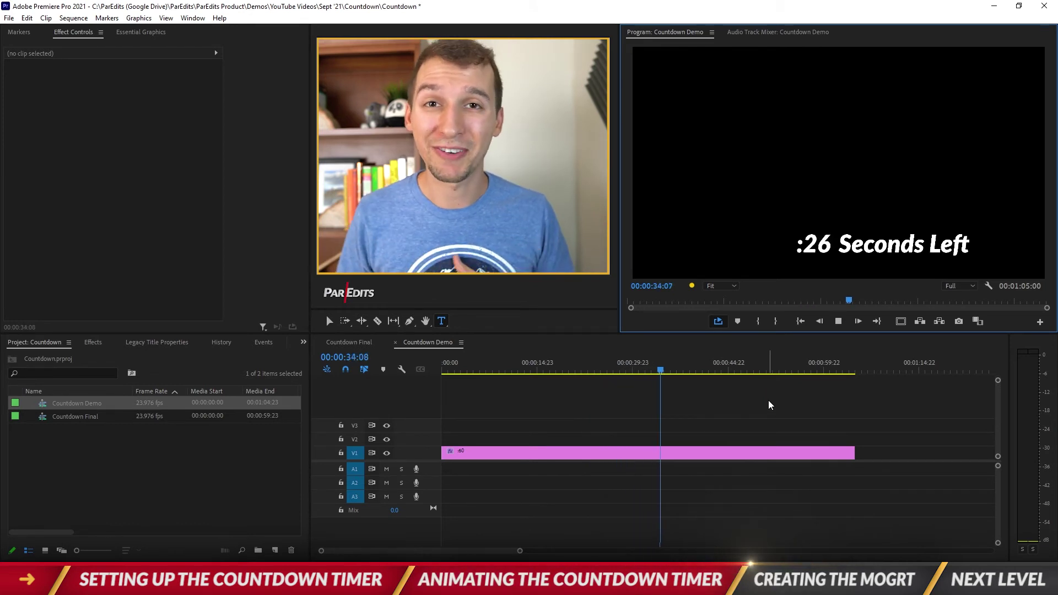
key("space")
Step: Export the clip to the desktop as the 'Countdown Timer' Motion Graphics Template, keywords 'paredits, countdown timer'
right_click(783, 456)
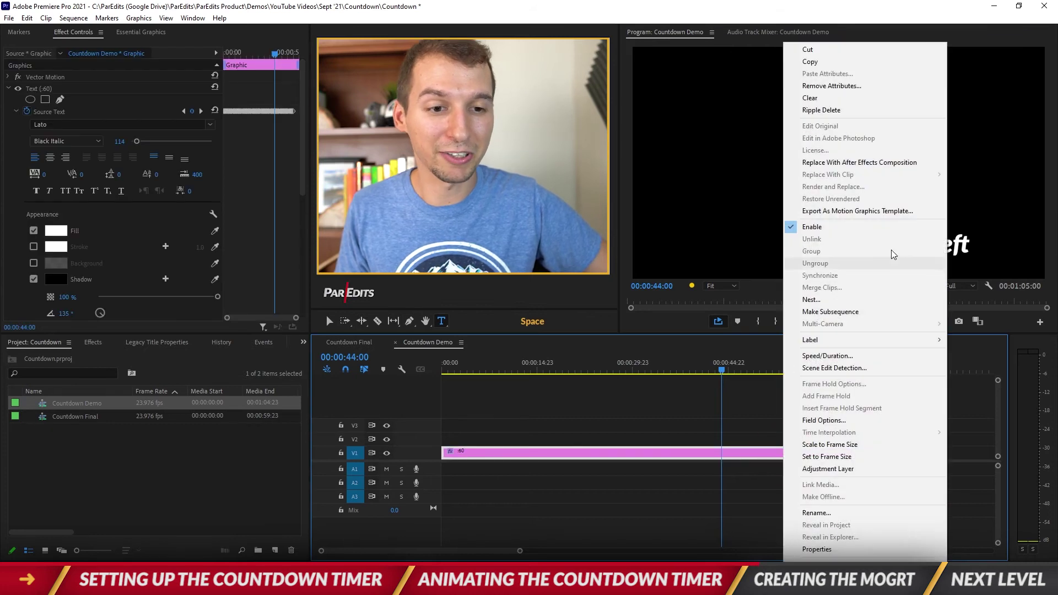
left_click(877, 212)
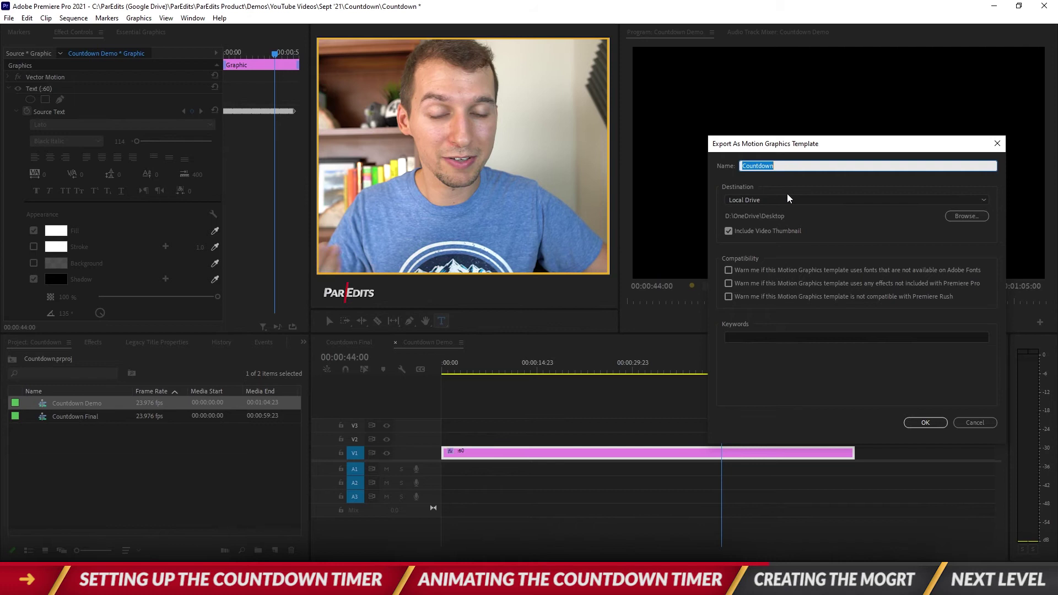
key("Right")
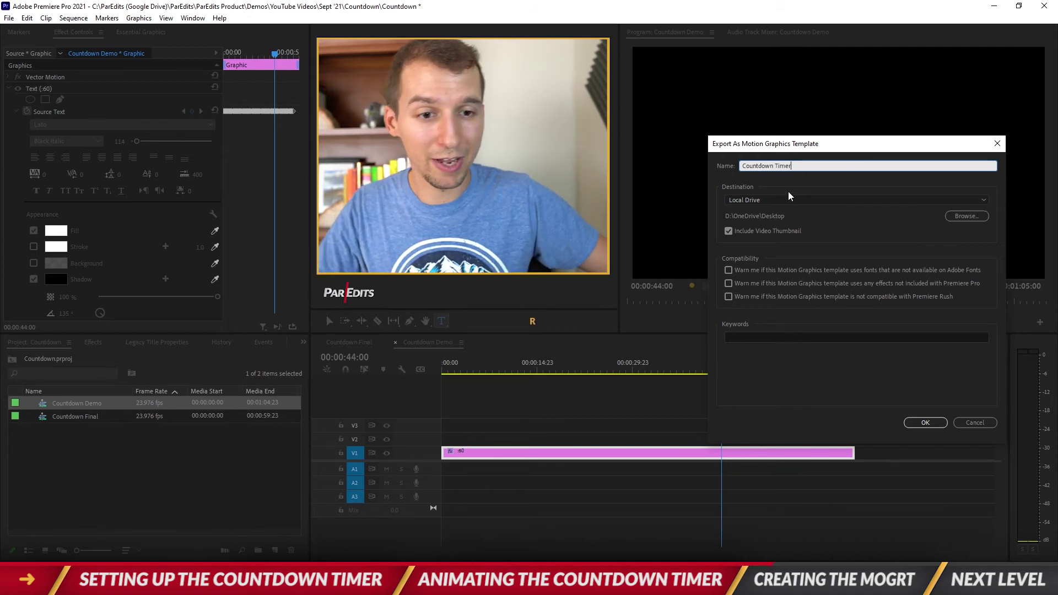
left_click(768, 336)
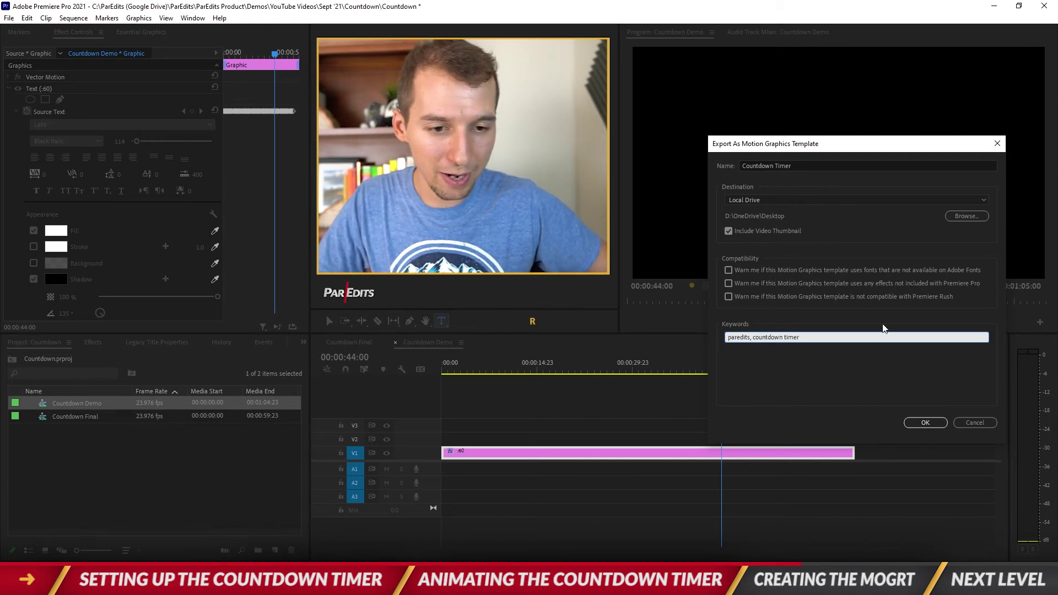
left_click(926, 423)
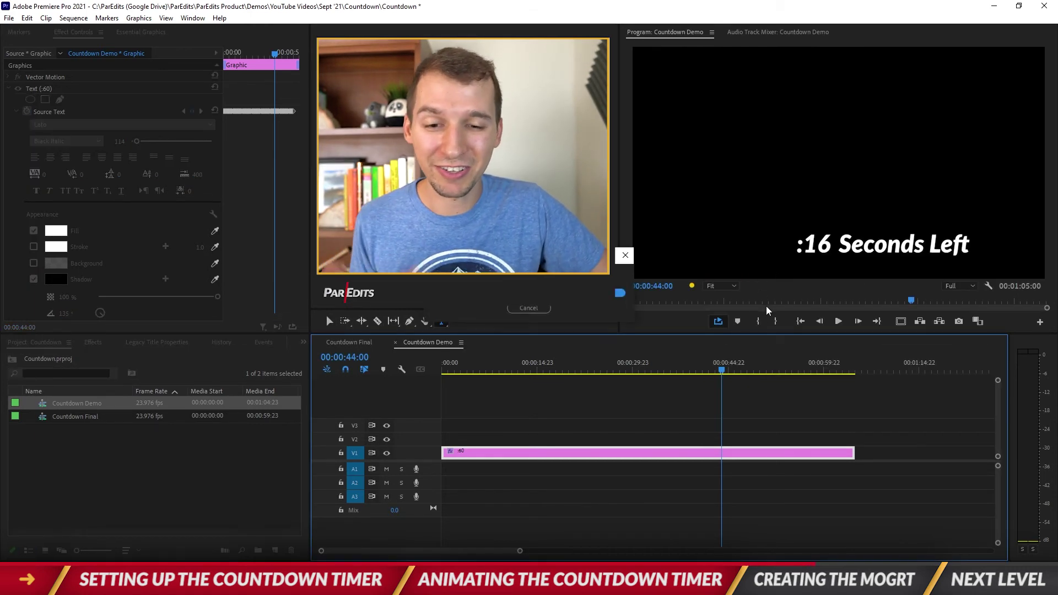
Step: Install the Countdown Timer template file from the Desktop via Essential Graphics Browse
left_click(141, 33)
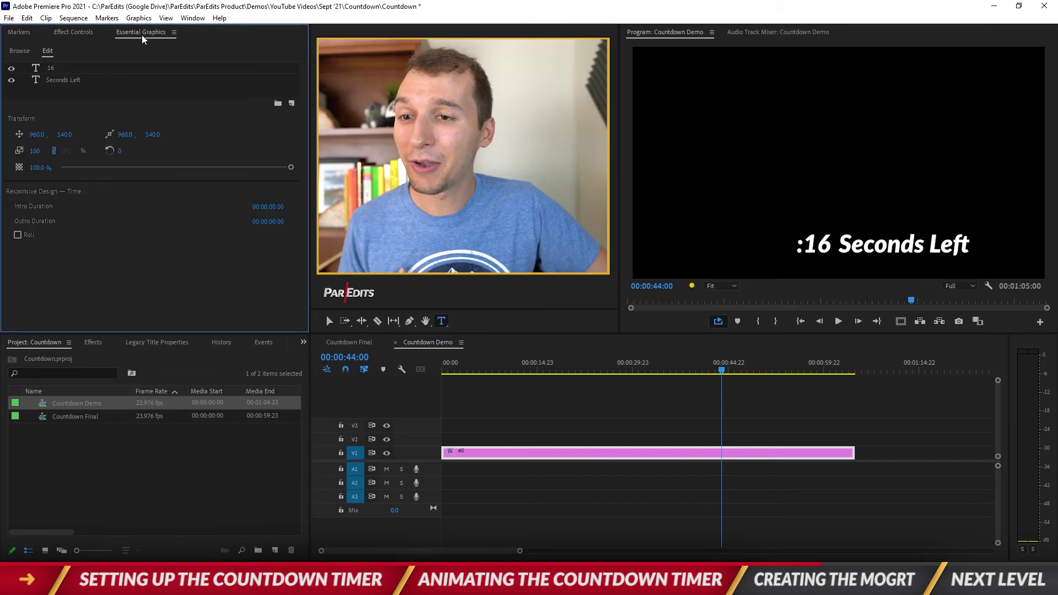
left_click(22, 50)
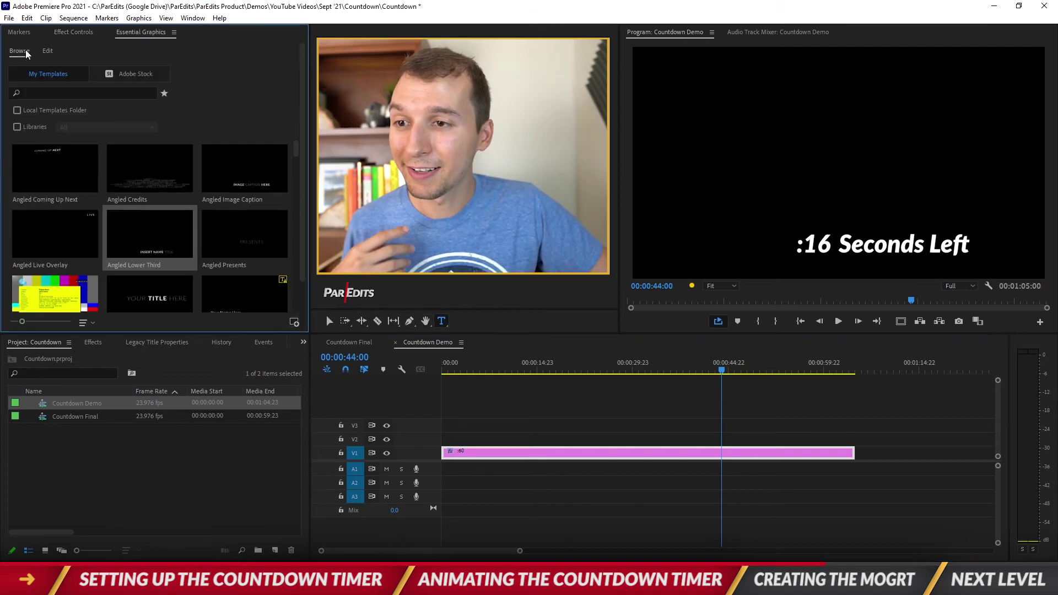
left_click(294, 322)
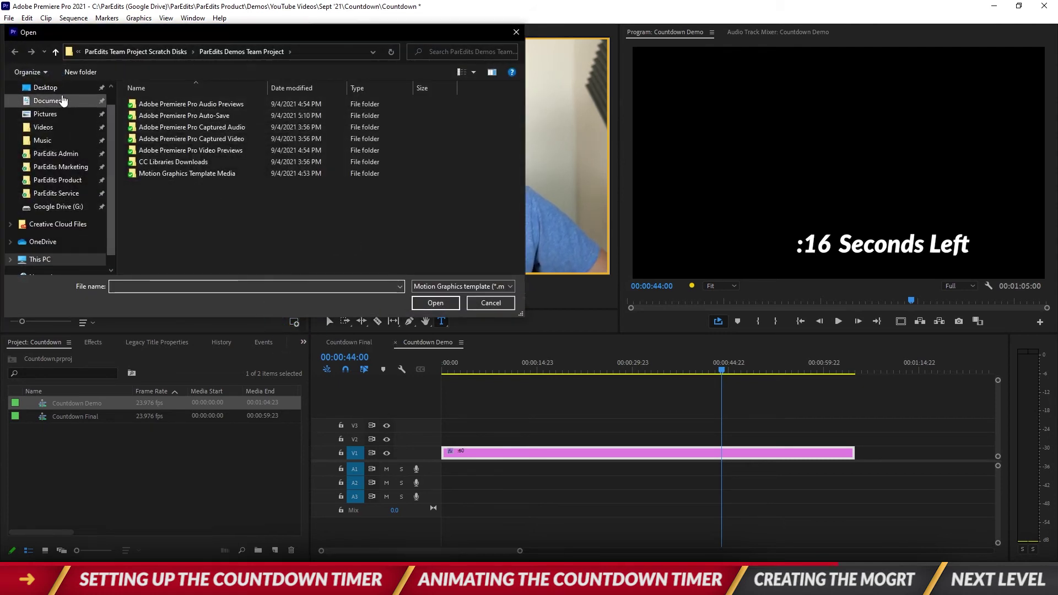
left_click(46, 87)
double_click(155, 118)
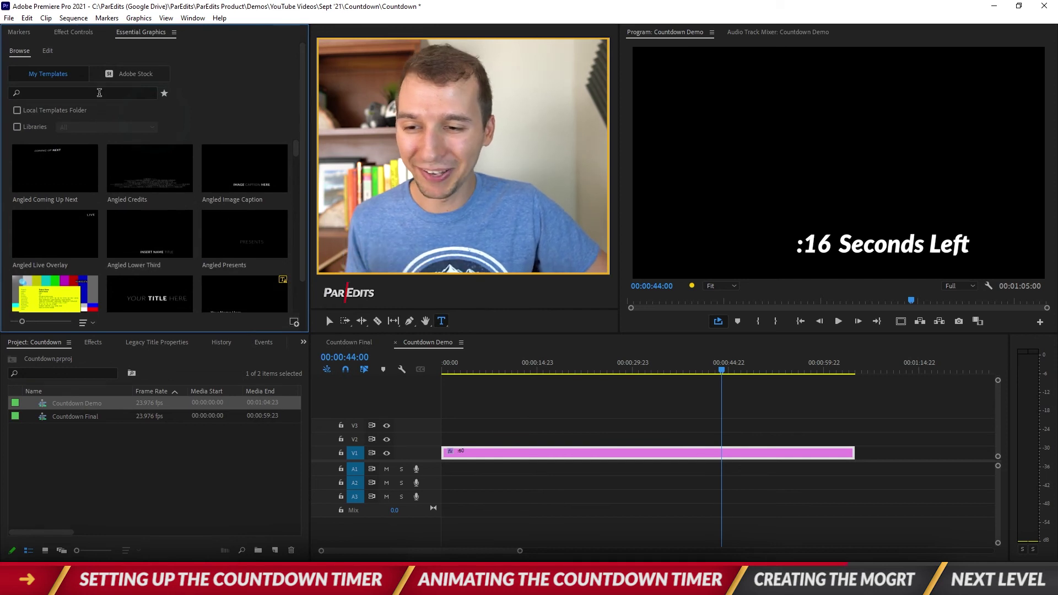
Step: Search the installed templates for 'countdown' and move the playhead past the original clip's end
left_click(99, 93)
type("countdown")
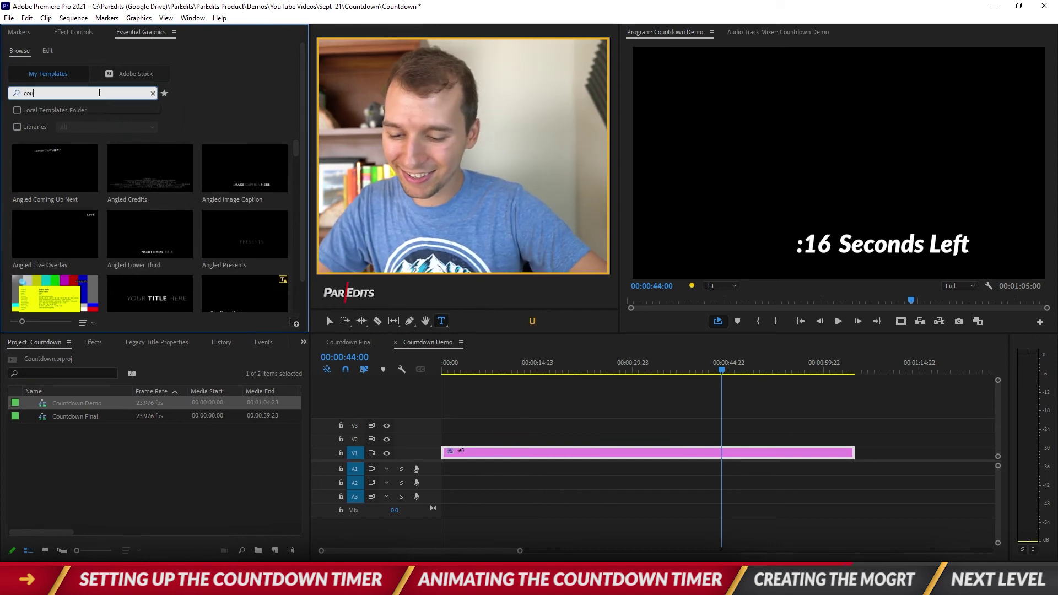
key("Return")
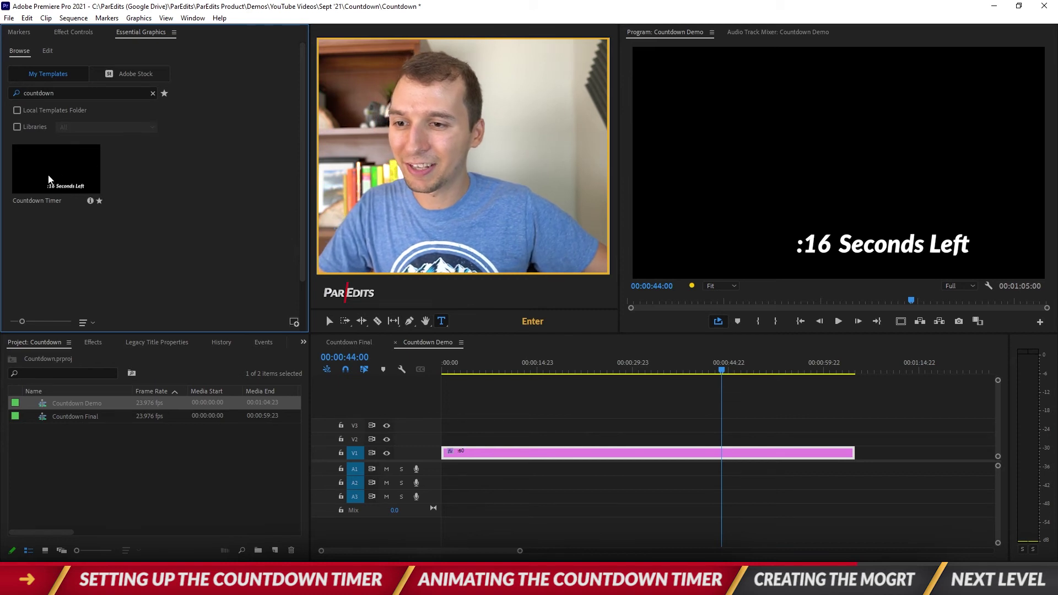
left_click(892, 369)
scroll(865, 463, "right", 10)
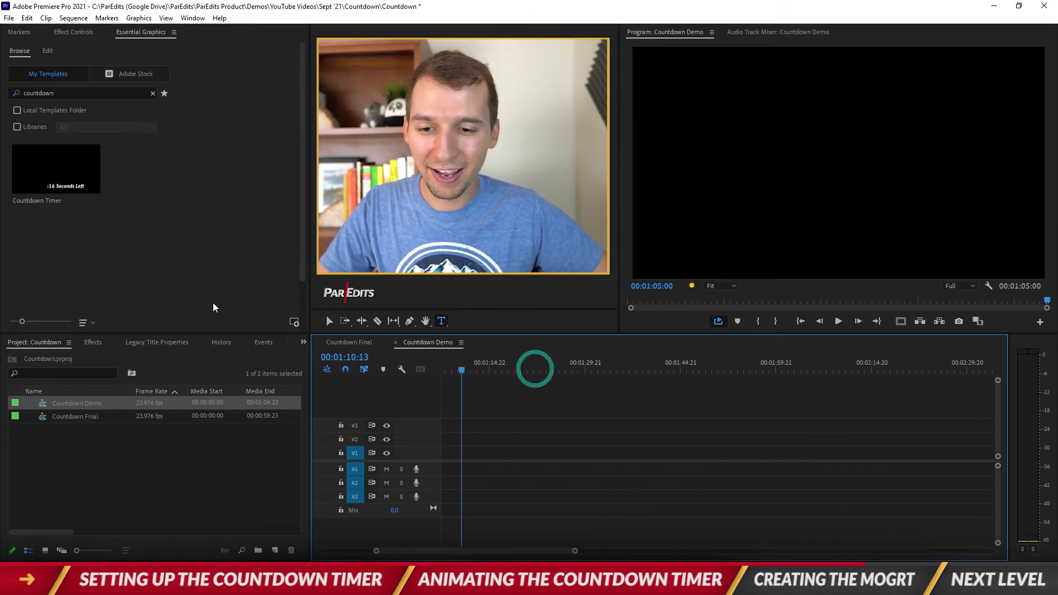
Step: Drop the Countdown Timer template onto V1 at the playhead after the original countdown
left_click(540, 369)
left_click(78, 177)
left_click_drag(77, 177, 543, 451)
Step: Play the new clip to confirm it counts down, then return to the sequence start
key("space")
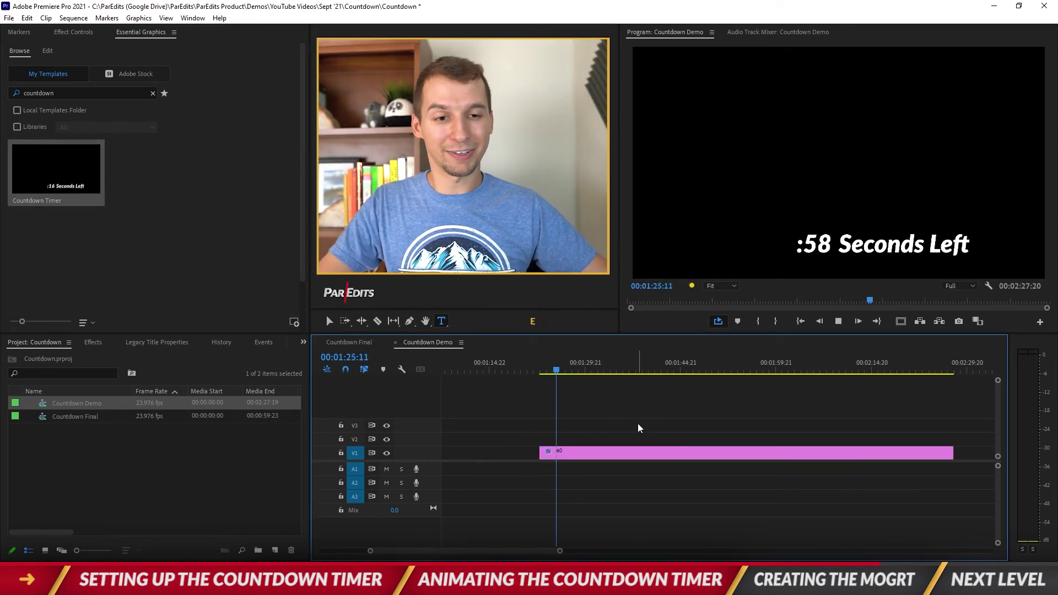
key("e")
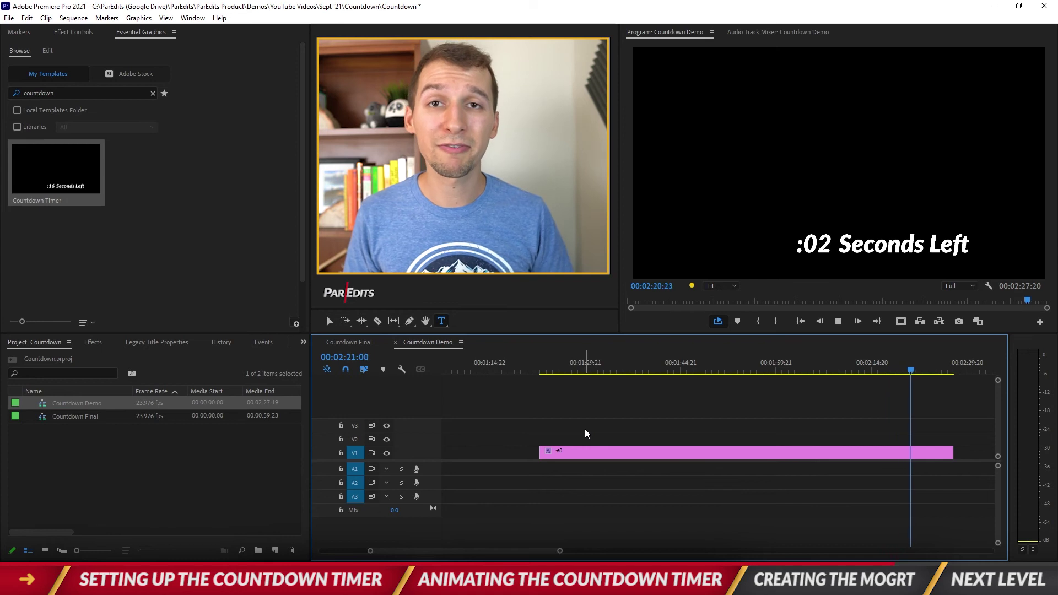
key("Home")
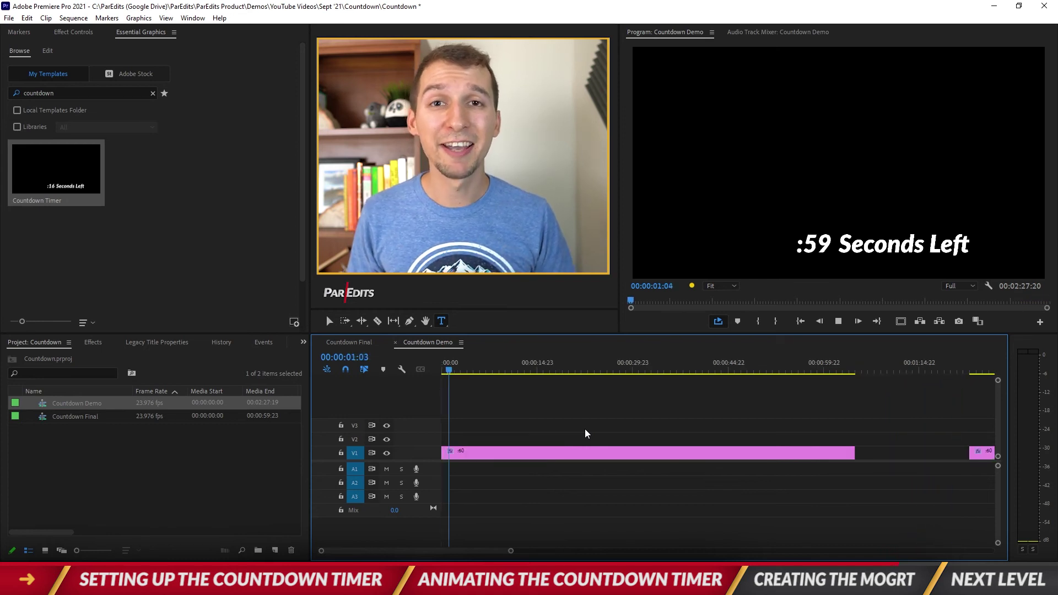